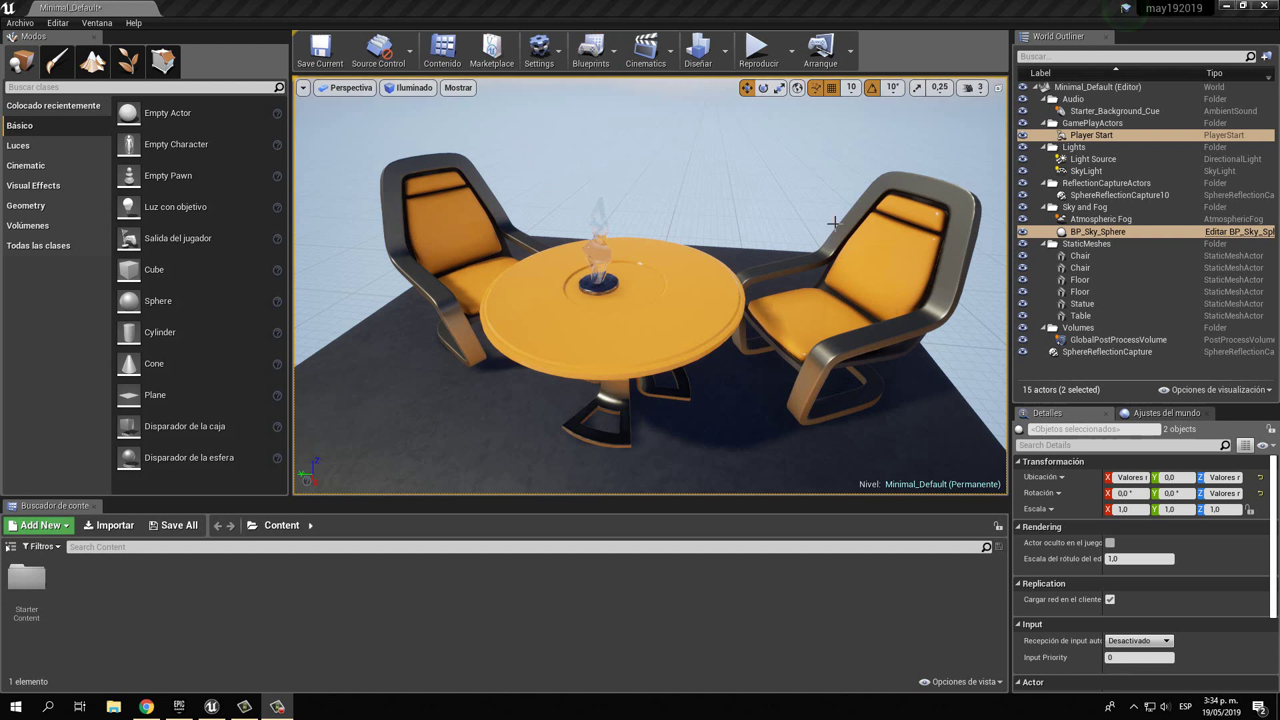
Switch to the Epic Games launcher and back to the Unreal level editor.
{"action": "left_click", "coordinate": [179, 706]}
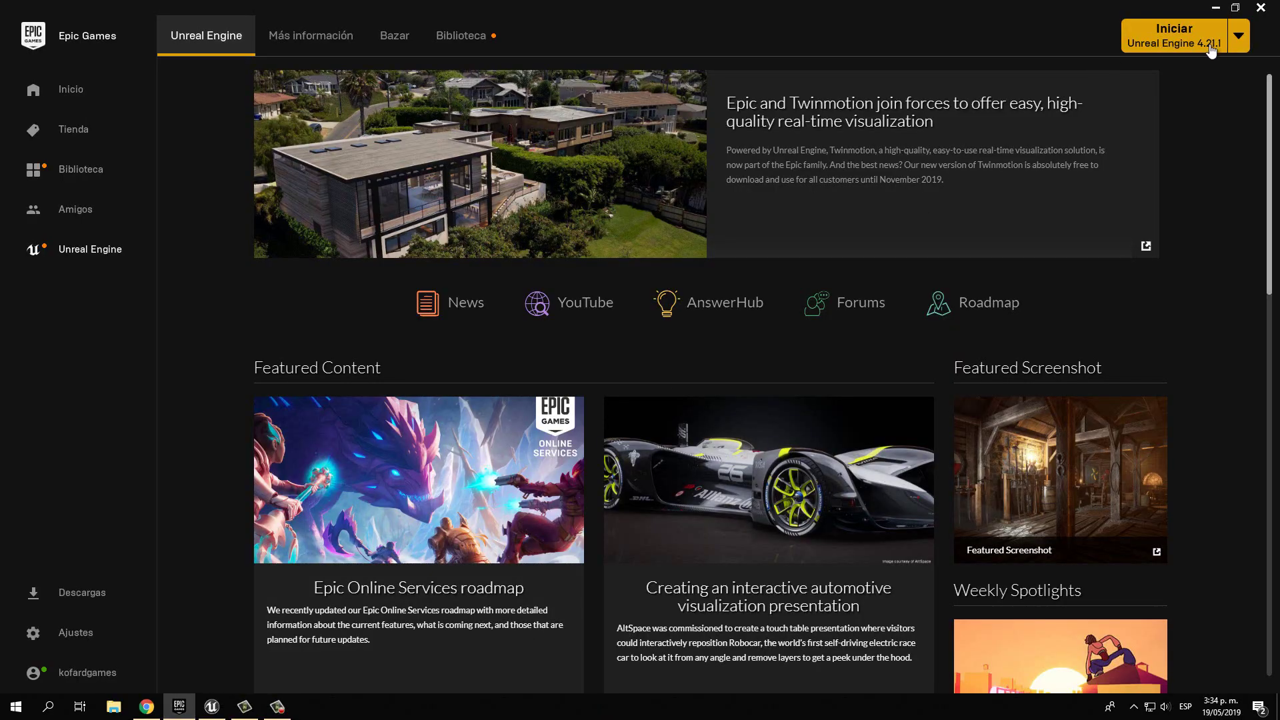
{"action": "left_click", "coordinate": [212, 707]}
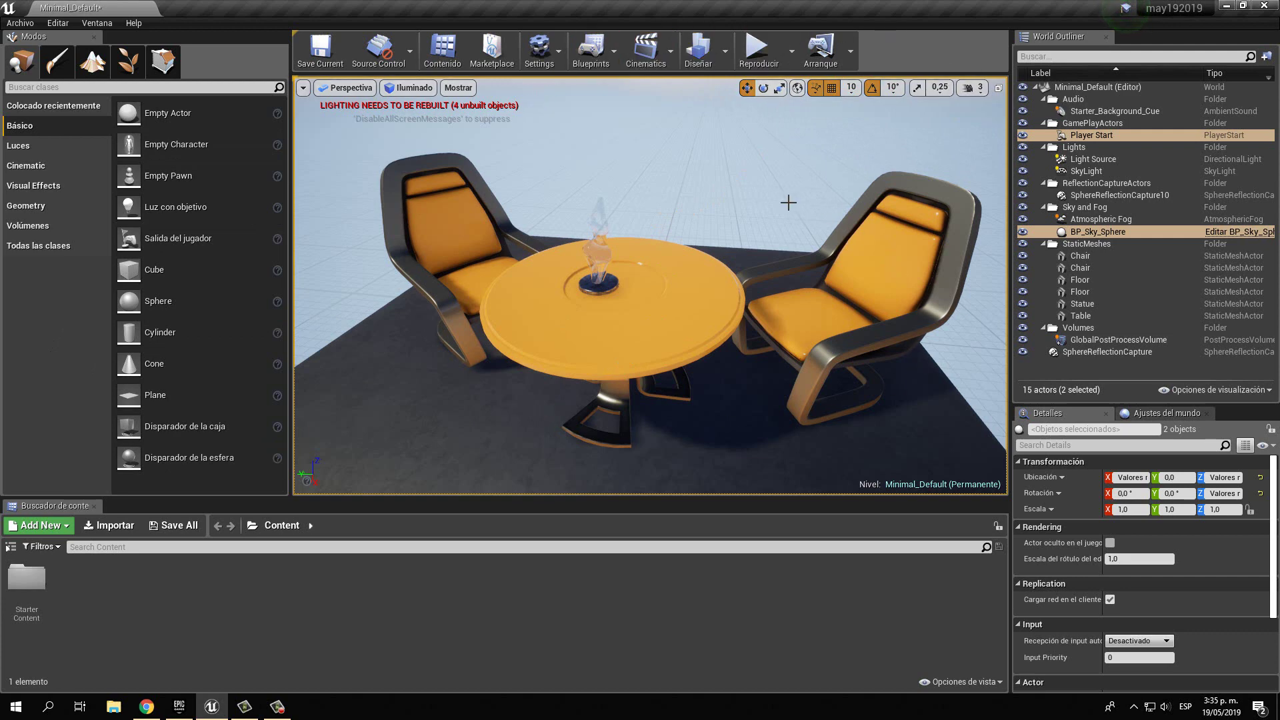
{"action": "scroll", "coordinate": [573, 308], "scroll_direction": "down", "scroll_amount": 5}
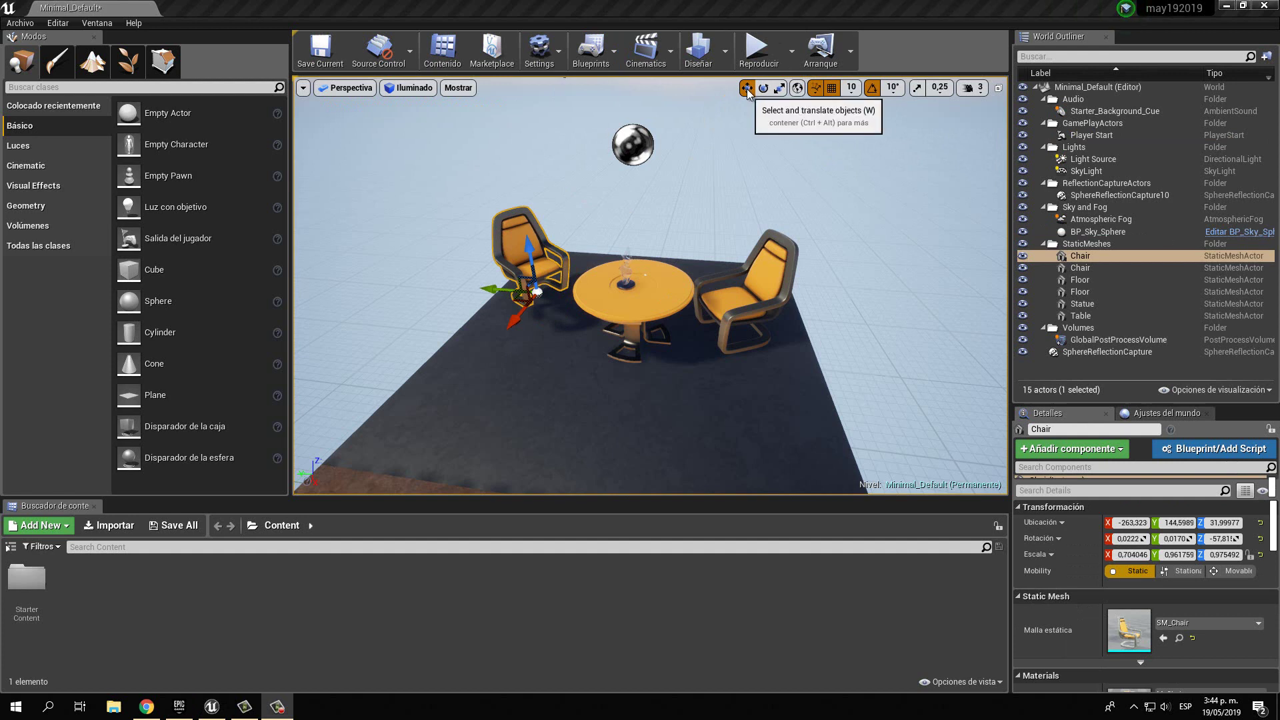
Move the left chair nearer the table, to about -300.32, 164.76, 32.0.
{"action": "left_click", "coordinate": [770, 296]}
{"action": "left_click", "coordinate": [604, 301]}
{"action": "left_click", "coordinate": [512, 248]}
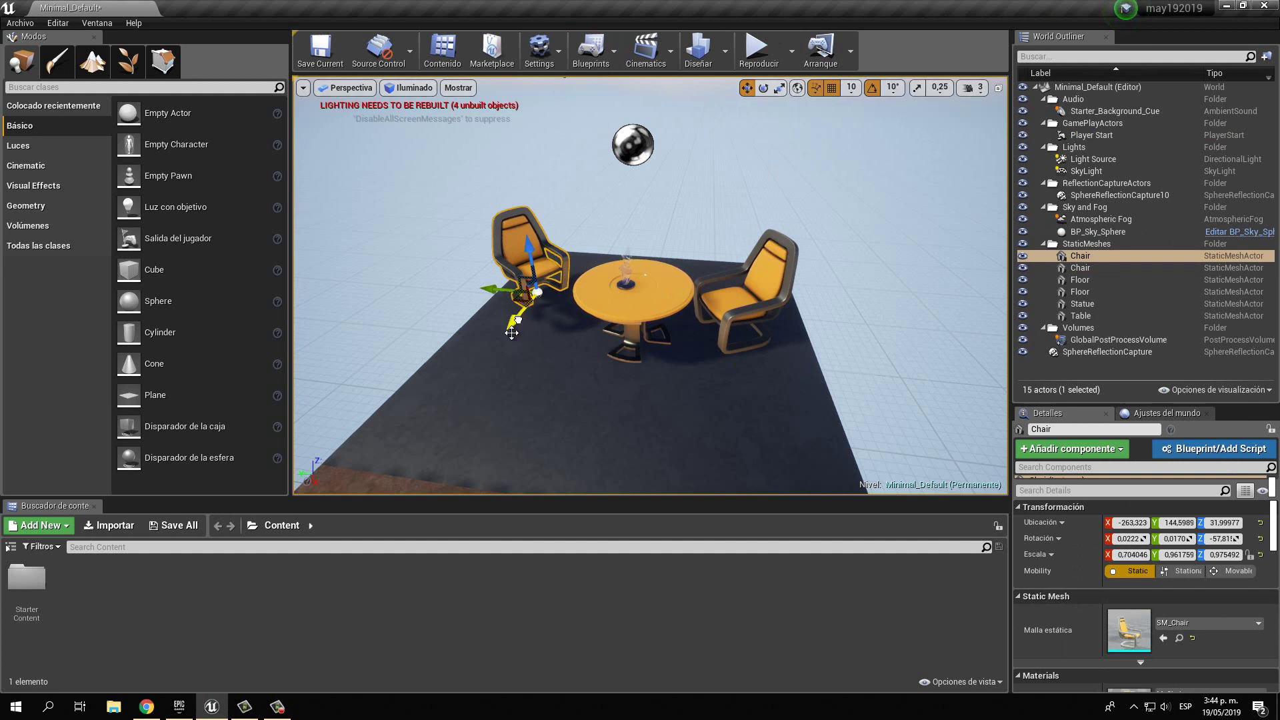
{"action": "left_click_drag", "start_coordinate": [537, 316], "coordinate": [542, 253]}
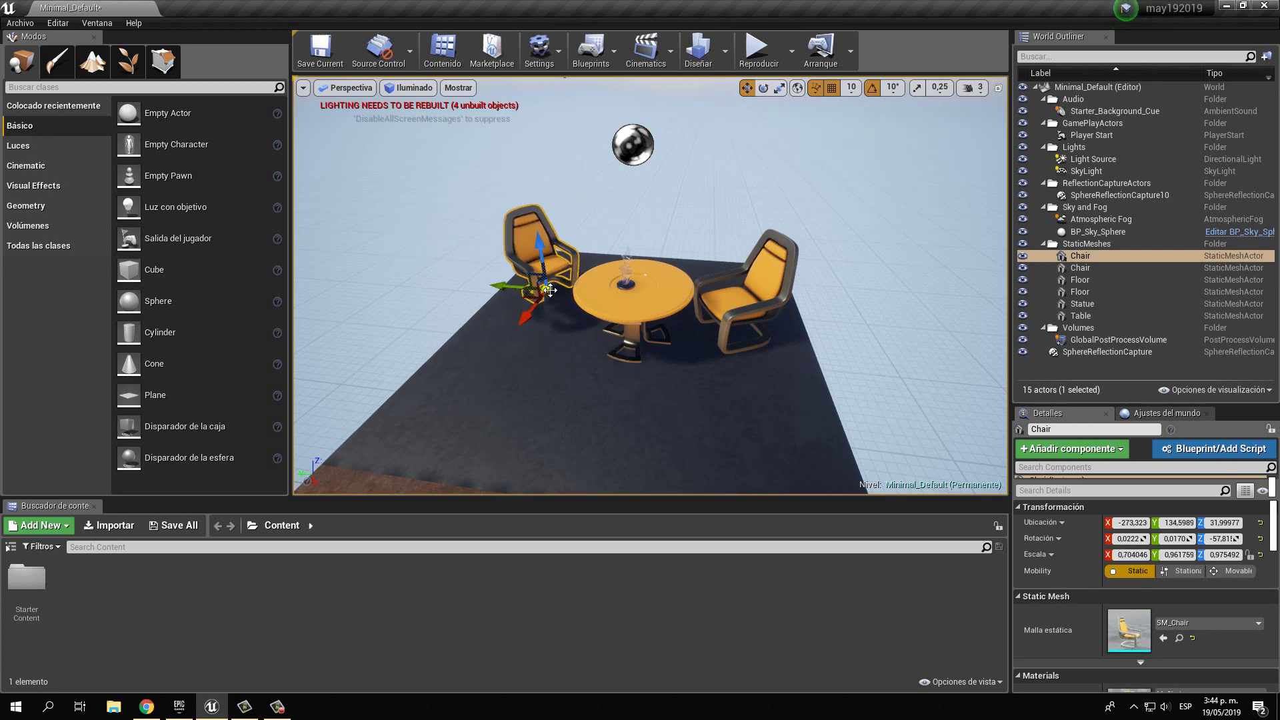
{"action": "scroll", "coordinate": [540, 290], "scroll_direction": "up", "scroll_amount": 3}
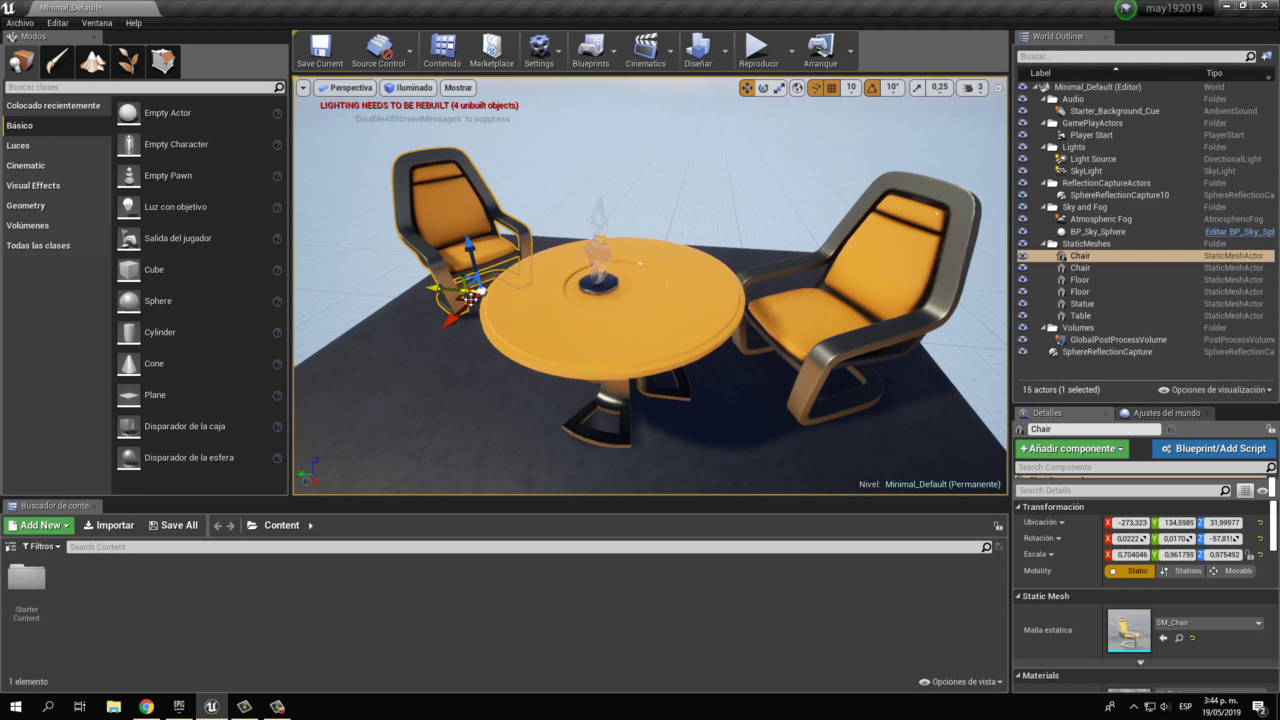
{"action": "mouse_move", "coordinate": [482, 298]}
{"action": "left_mouse_down"}
{"action": "mouse_move", "coordinate": [384, 354]}
{"action": "mouse_move", "coordinate": [474, 241]}
{"action": "mouse_move", "coordinate": [494, 279]}
{"action": "left_mouse_up"}
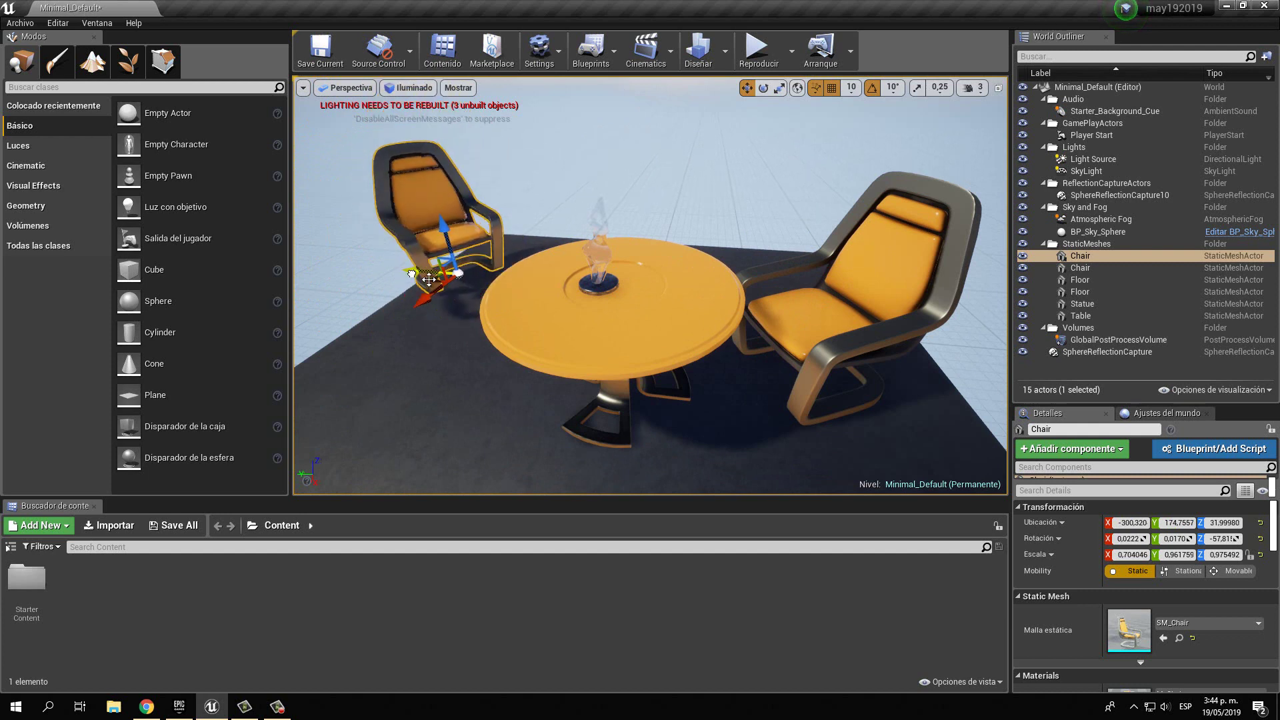
Zoom closer to the left chair and switch its gizmo from rotate to scale.
{"action": "left_click", "coordinate": [764, 91]}
{"action": "mouse_move", "coordinate": [557, 202]}
{"action": "left_mouse_down"}
{"action": "mouse_move", "coordinate": [597, 279]}
{"action": "mouse_move", "coordinate": [558, 187]}
{"action": "left_mouse_up"}
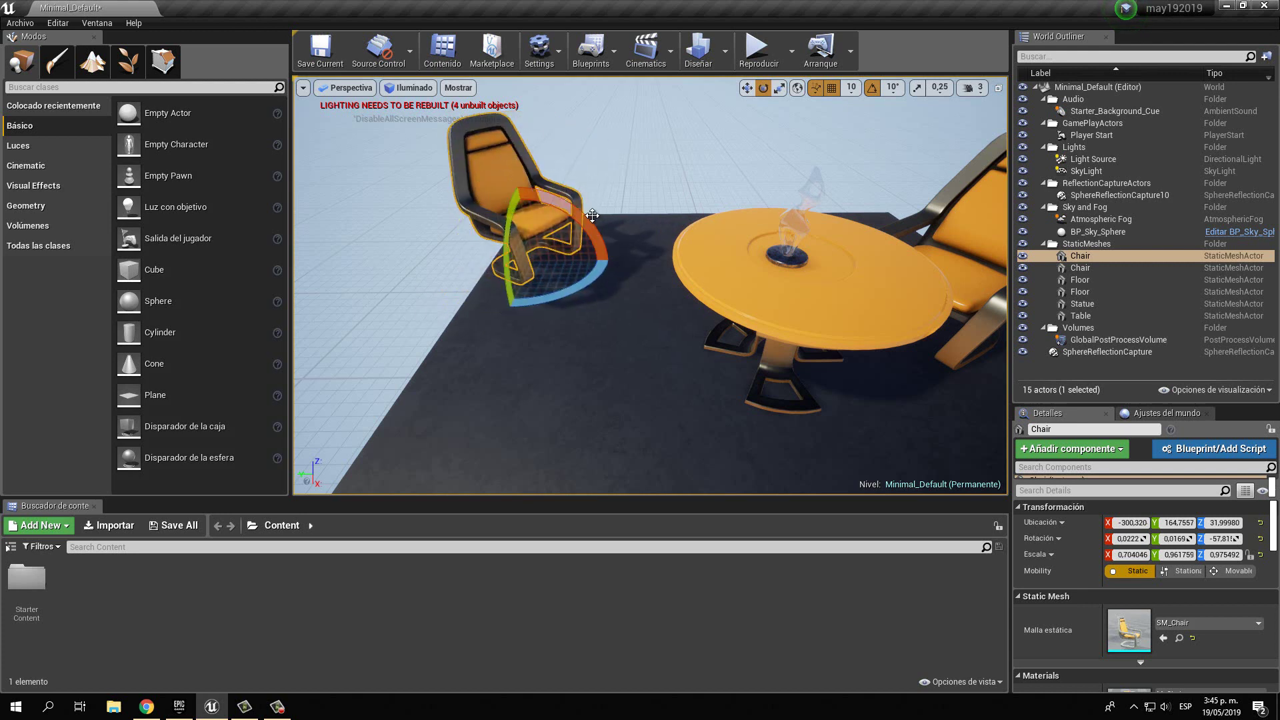
{"action": "left_click", "coordinate": [779, 89]}
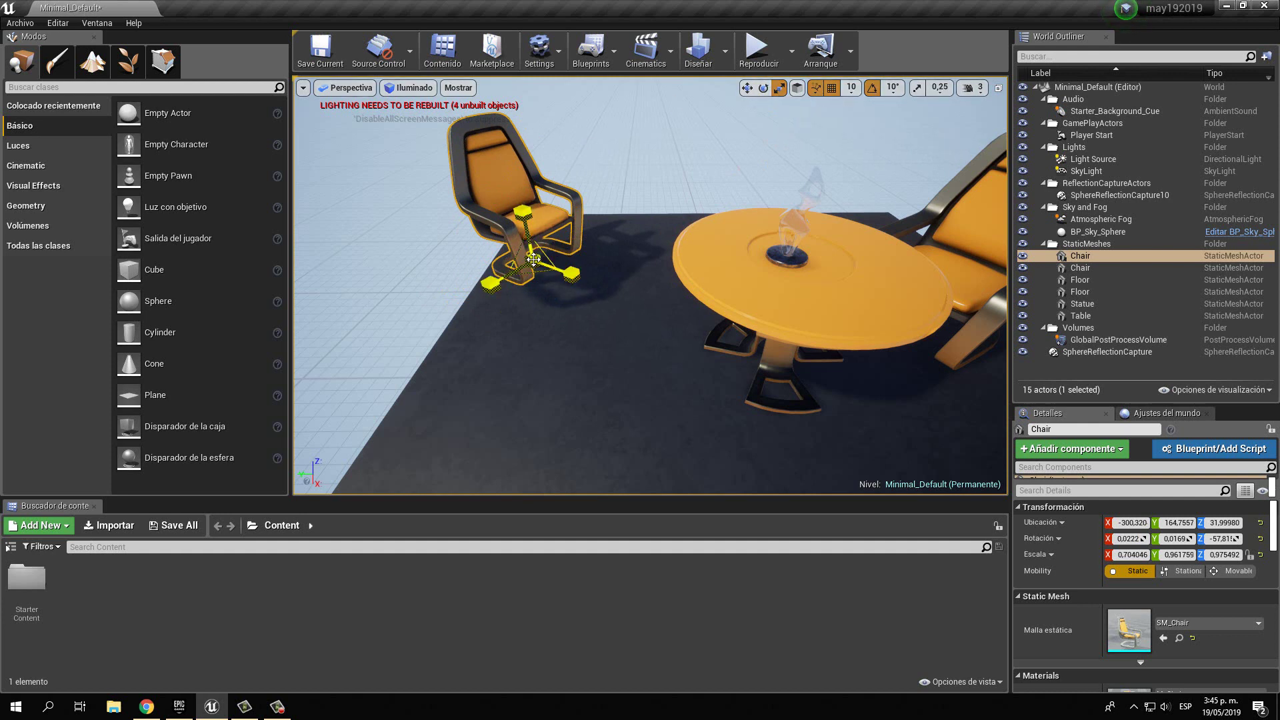
Scale the left chair to about 1.02 × 1.46 × 1.05, mostly widening it along Y.
{"action": "left_click_drag", "start_coordinate": [534, 259], "coordinate": [598, 185]}
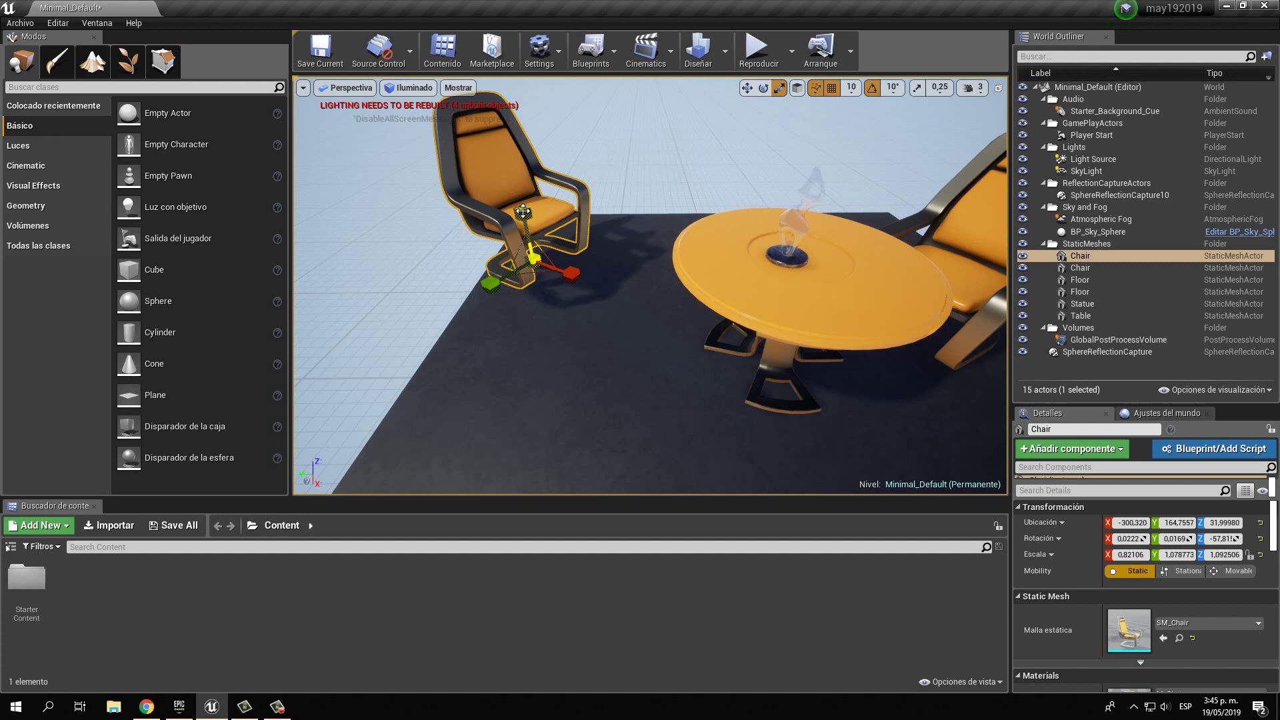
{"action": "left_click_drag", "start_coordinate": [523, 211], "coordinate": [526, 202]}
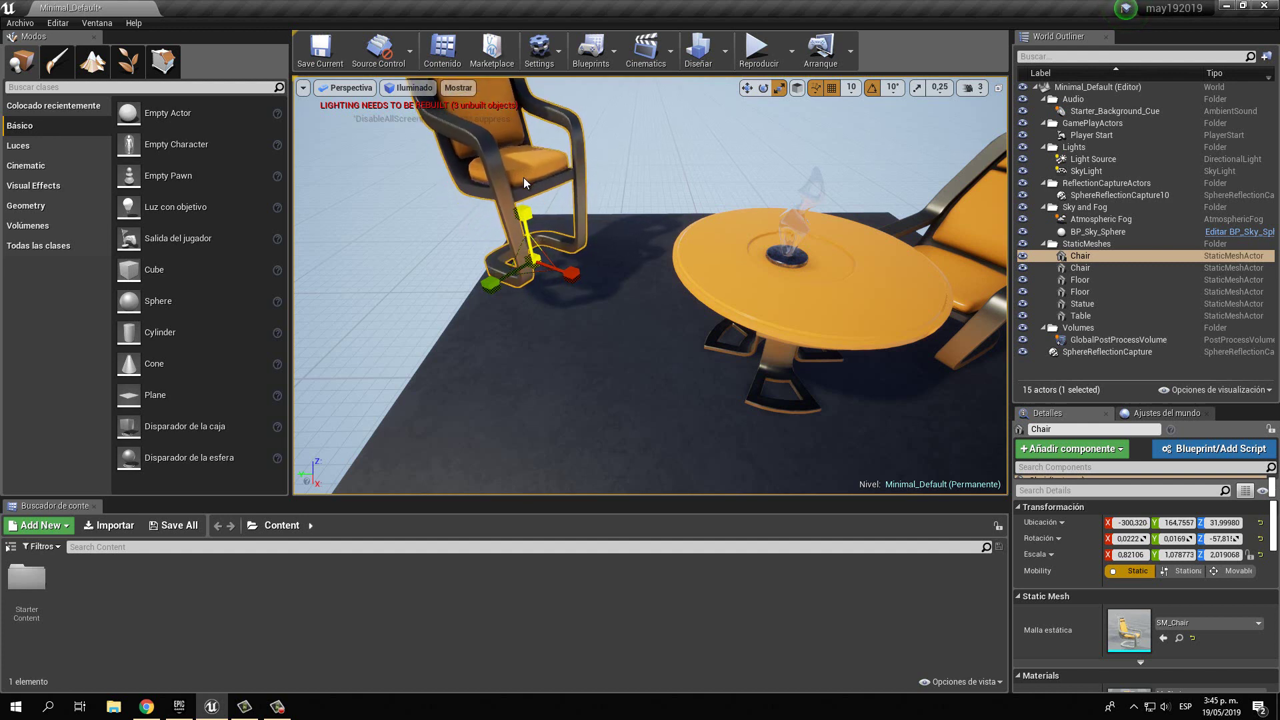
{"action": "left_click_drag", "start_coordinate": [526, 201], "coordinate": [530, 209]}
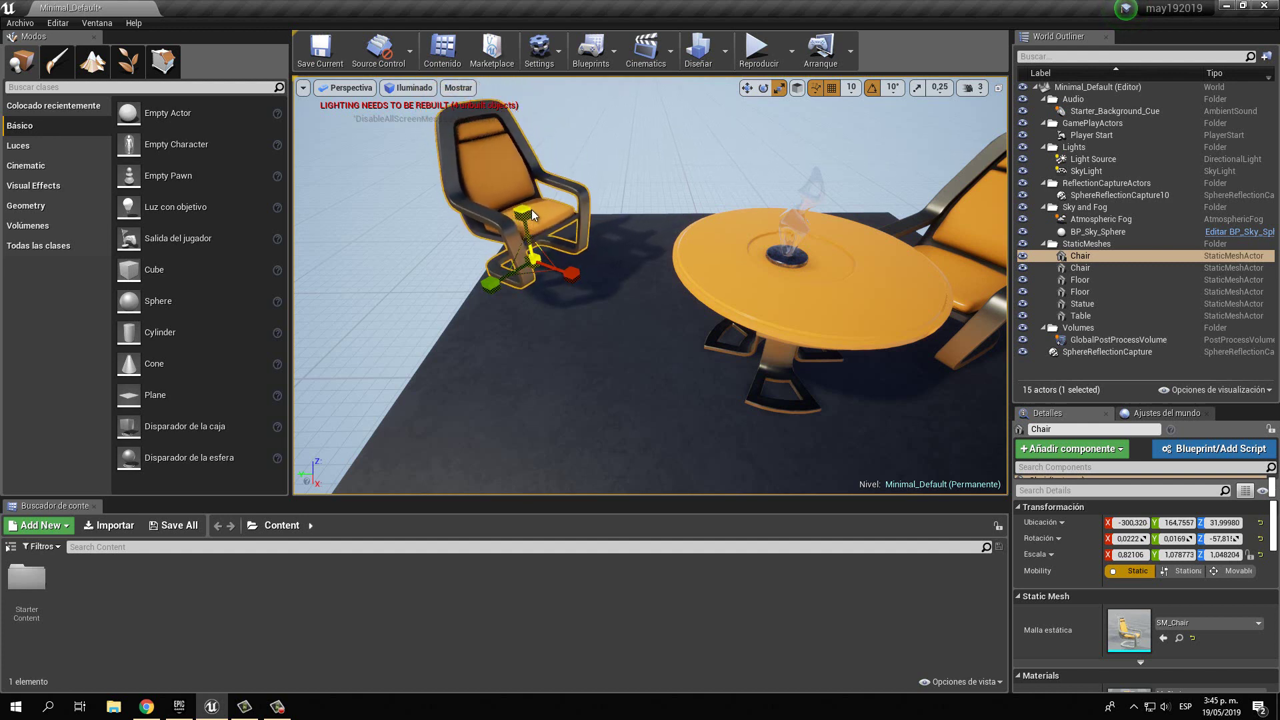
{"action": "left_click_drag", "start_coordinate": [491, 275], "coordinate": [476, 297]}
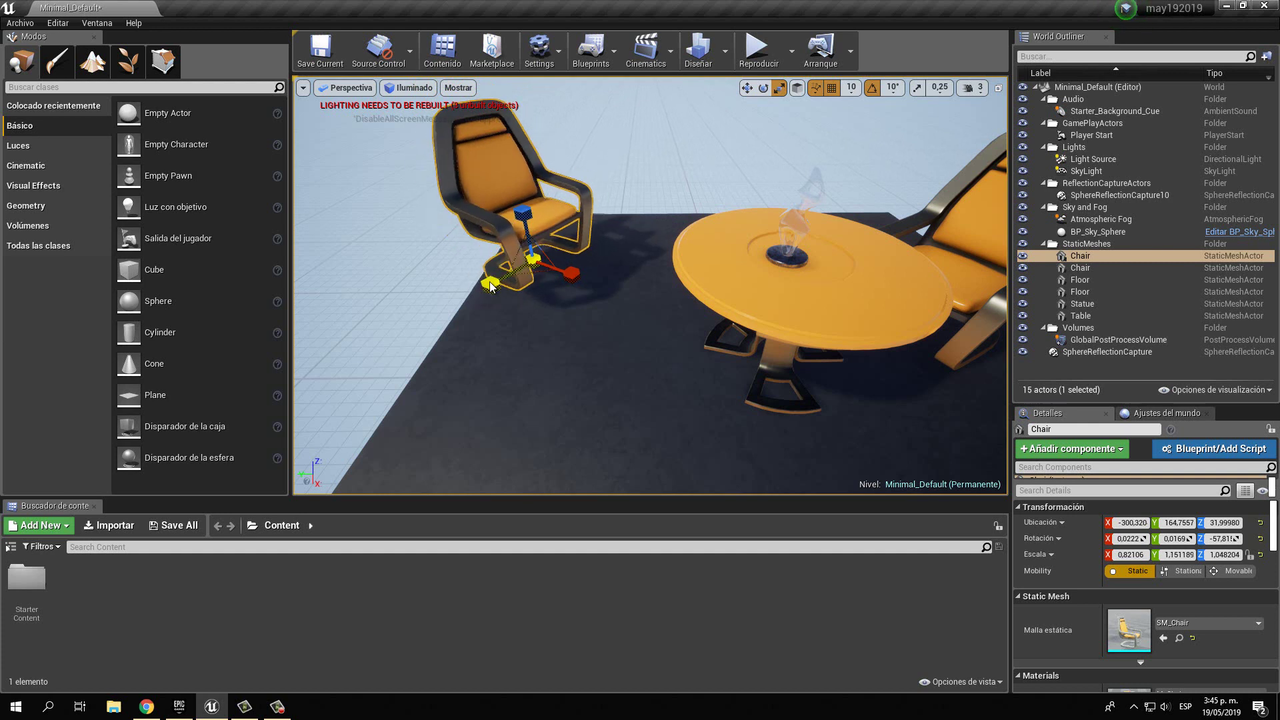
{"action": "left_click_drag", "start_coordinate": [570, 273], "coordinate": [574, 286]}
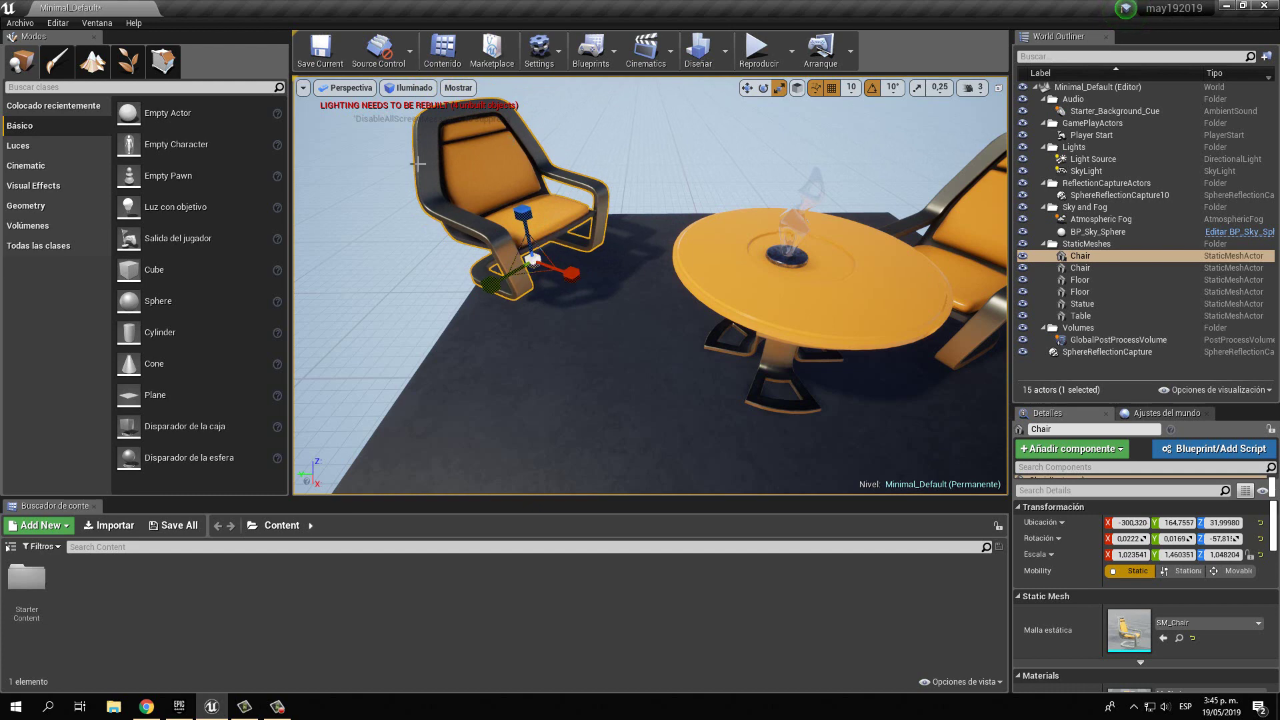
{"action": "left_click_drag", "start_coordinate": [528, 260], "coordinate": [535, 252]}
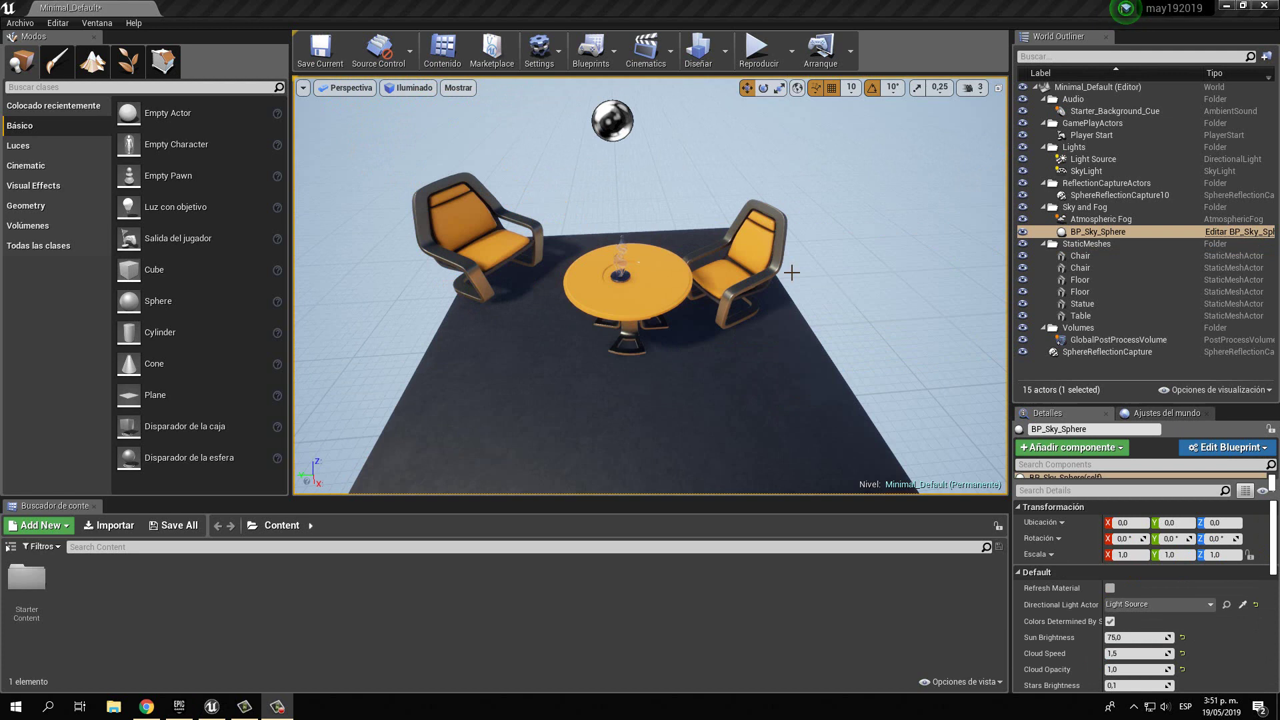
Switch to local coordinate space and reselect the enlarged left chair, zooming out and back in.
{"action": "left_click", "coordinate": [797, 91]}
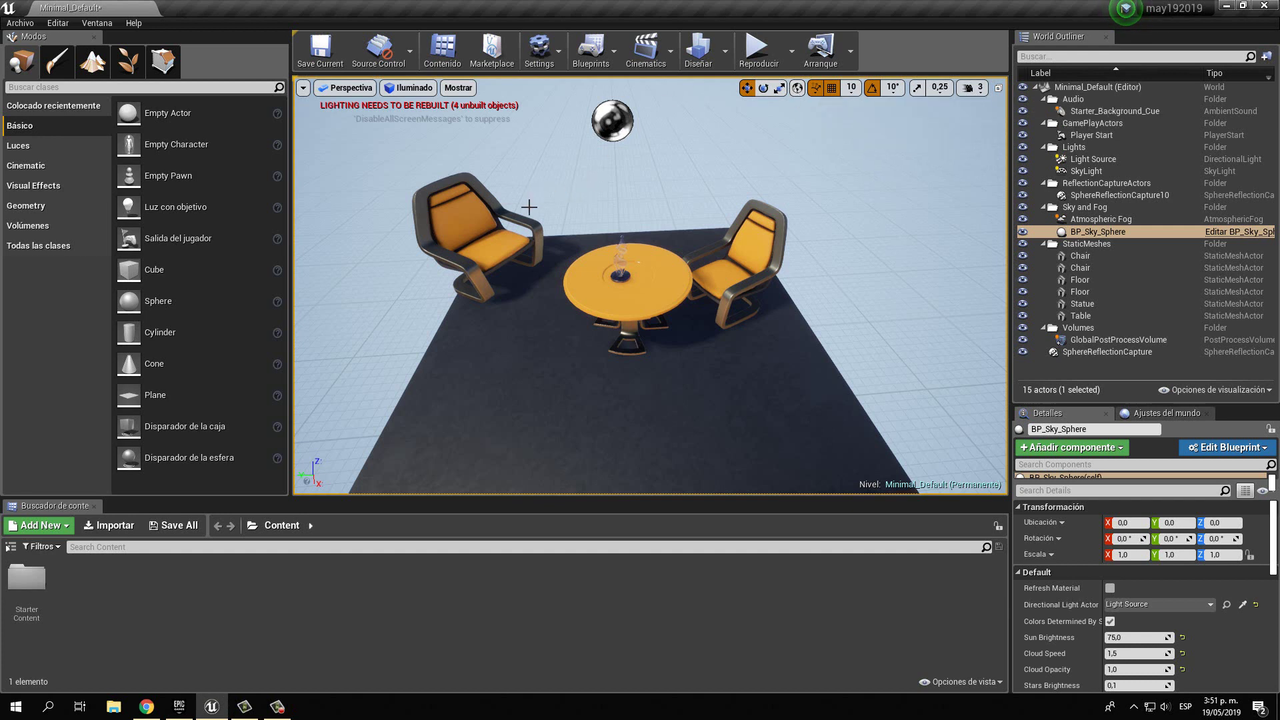
{"action": "left_click", "coordinate": [486, 232]}
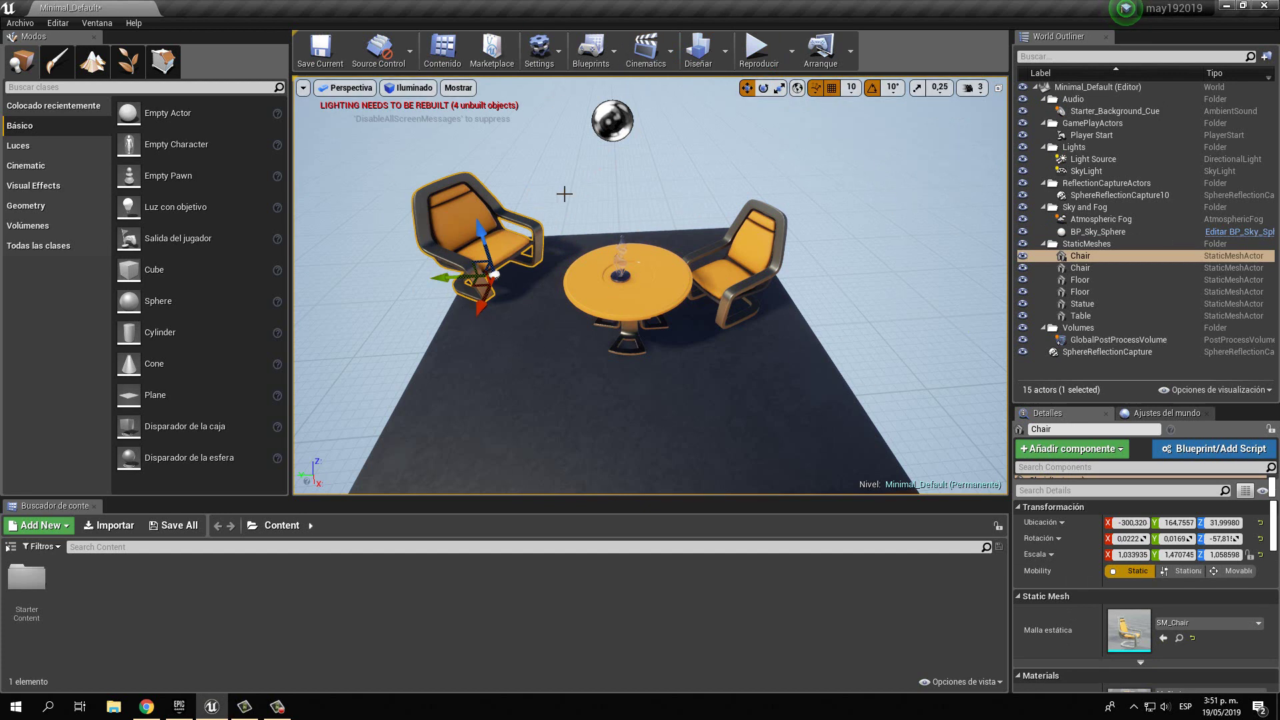
{"action": "scroll", "coordinate": [496, 255], "scroll_direction": "down", "scroll_amount": 5}
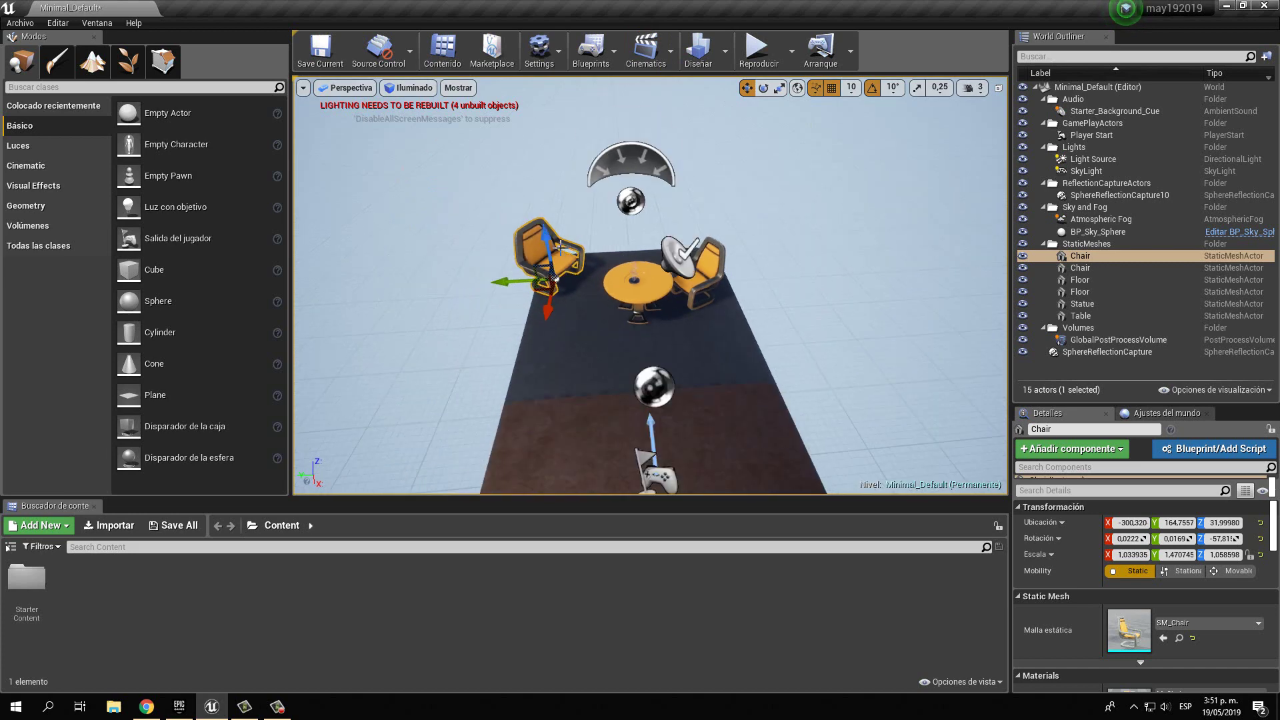
{"action": "scroll", "coordinate": [560, 249], "scroll_direction": "down", "scroll_amount": 3}
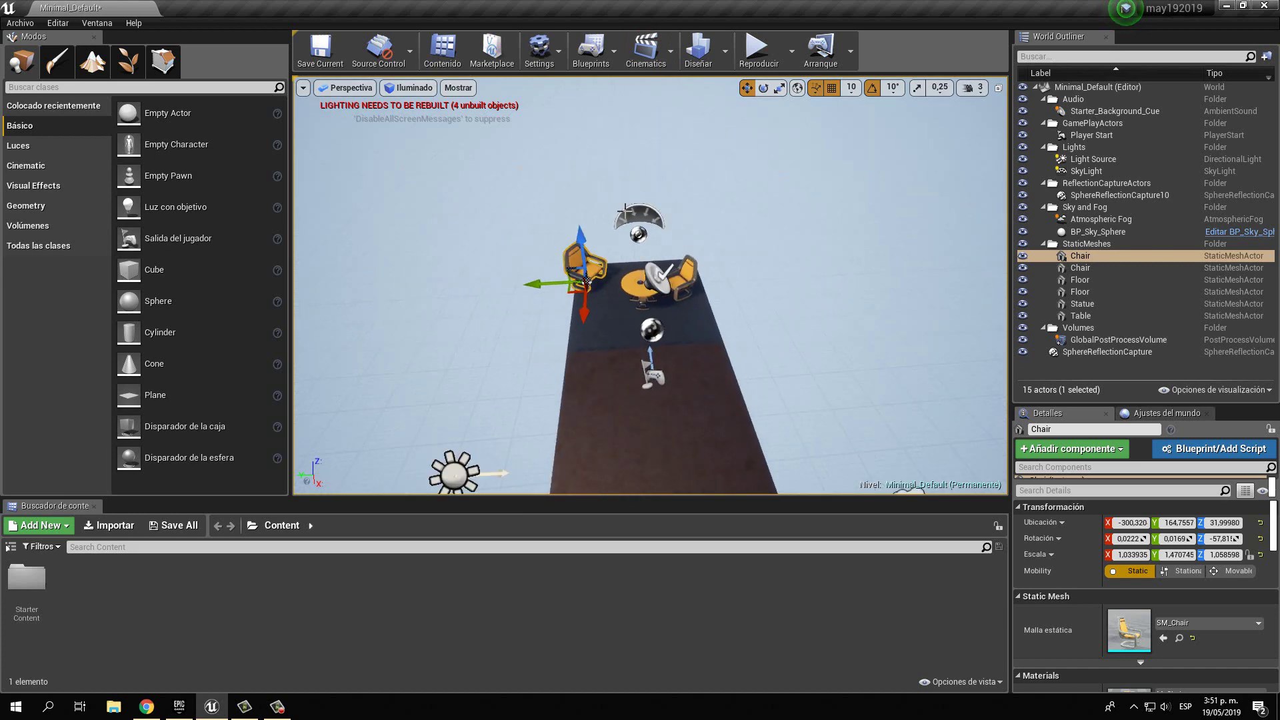
{"action": "scroll", "coordinate": [567, 244], "scroll_direction": "up", "scroll_amount": 3}
{"action": "scroll", "coordinate": [564, 241], "scroll_direction": "up", "scroll_amount": 3}
{"action": "scroll", "coordinate": [560, 244], "scroll_direction": "up", "scroll_amount": 3}
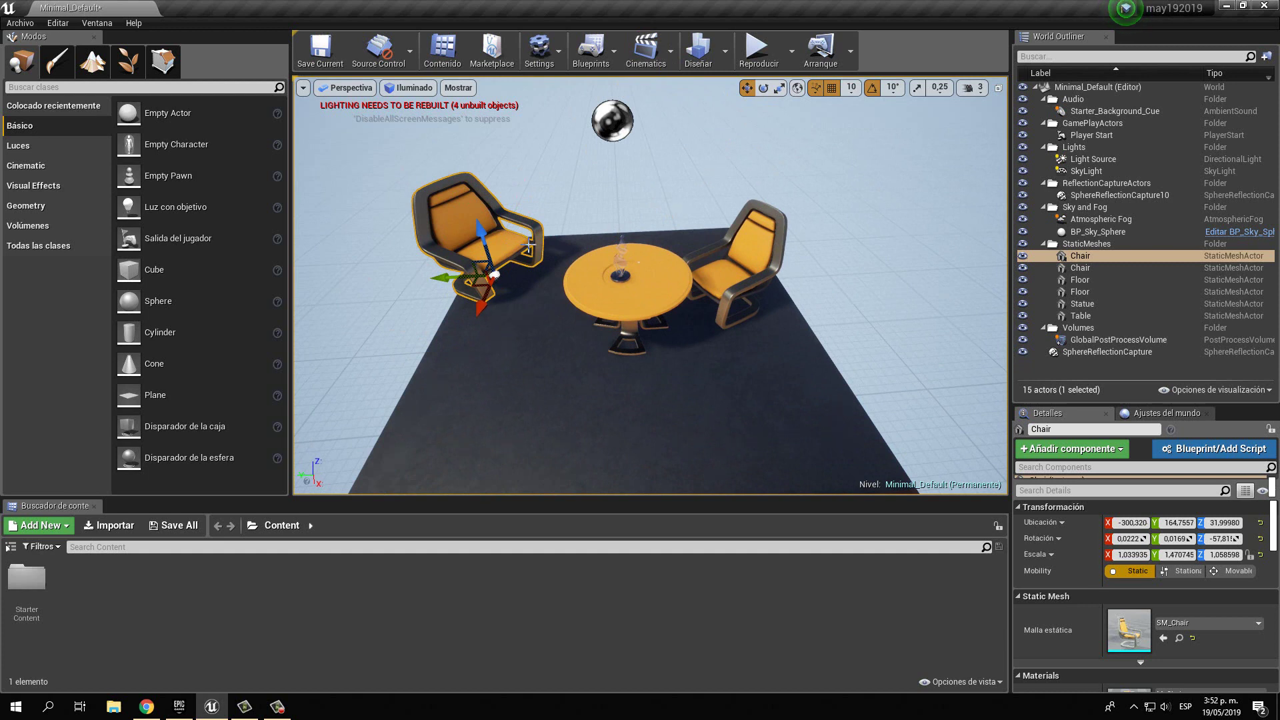
In local space, move the left chair toward the table and the right chair closer to it.
{"action": "left_click", "coordinate": [798, 91]}
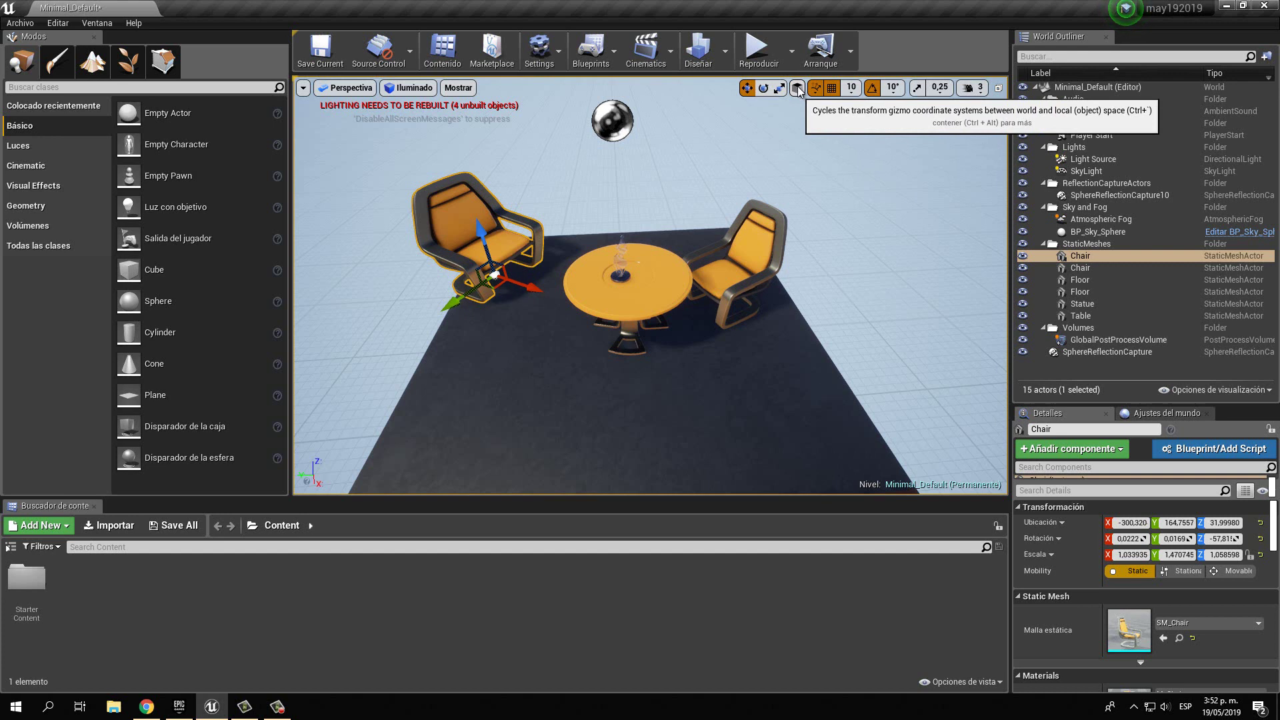
{"action": "mouse_move", "coordinate": [532, 289]}
{"action": "left_mouse_down"}
{"action": "mouse_move", "coordinate": [578, 305]}
{"action": "mouse_move", "coordinate": [471, 310]}
{"action": "mouse_move", "coordinate": [477, 293]}
{"action": "left_mouse_up"}
{"action": "mouse_move", "coordinate": [509, 227]}
{"action": "left_mouse_down"}
{"action": "mouse_move", "coordinate": [508, 199]}
{"action": "mouse_move", "coordinate": [513, 233]}
{"action": "left_mouse_up"}
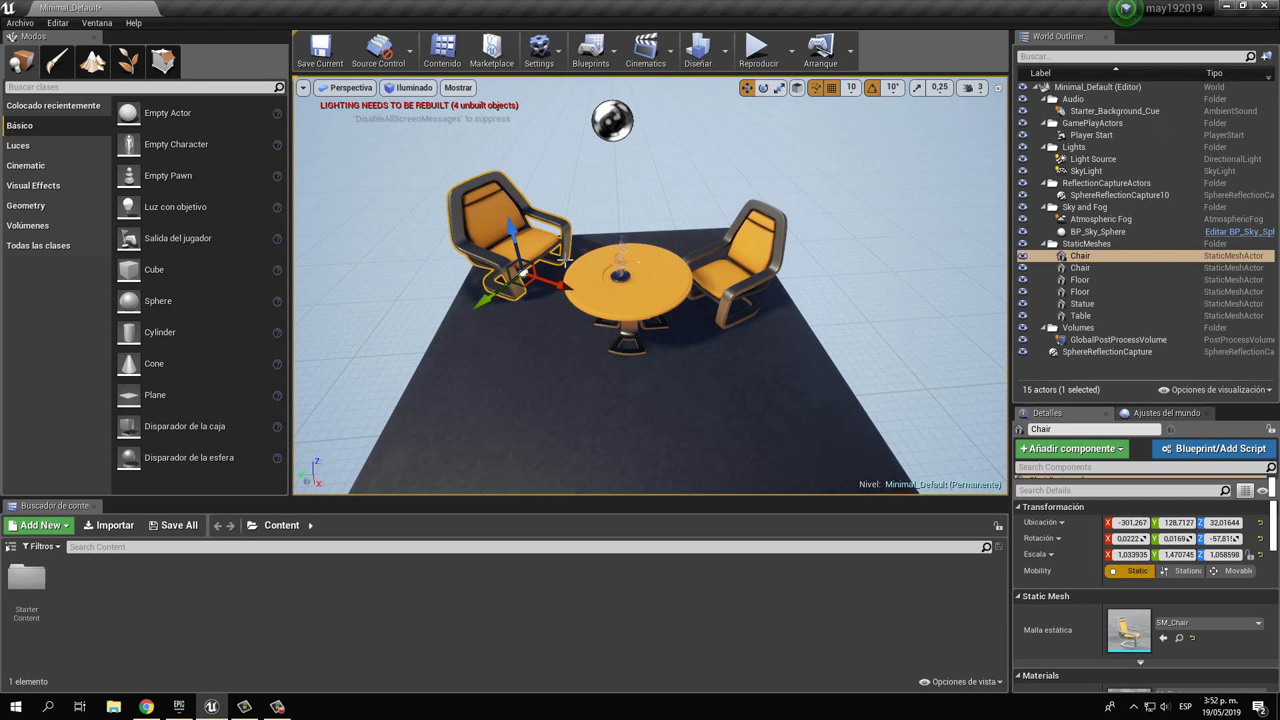
{"action": "left_click", "coordinate": [732, 272]}
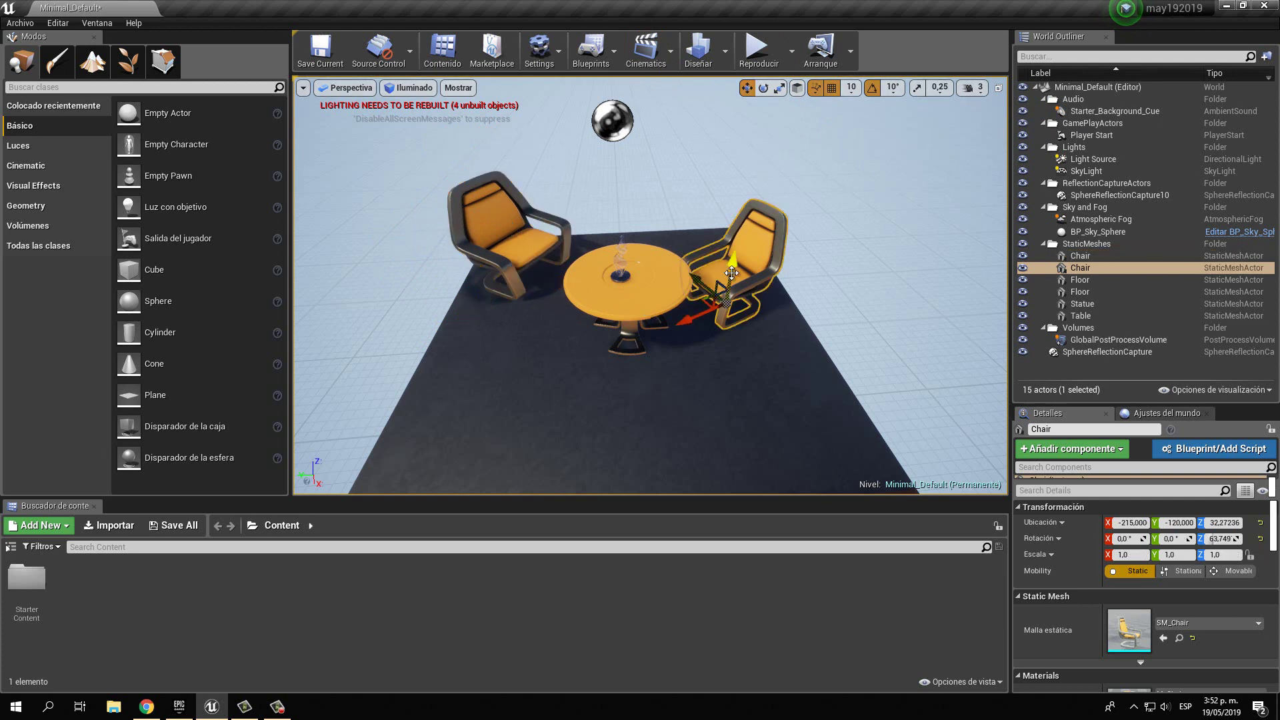
{"action": "left_click_drag", "start_coordinate": [731, 272], "coordinate": [745, 262]}
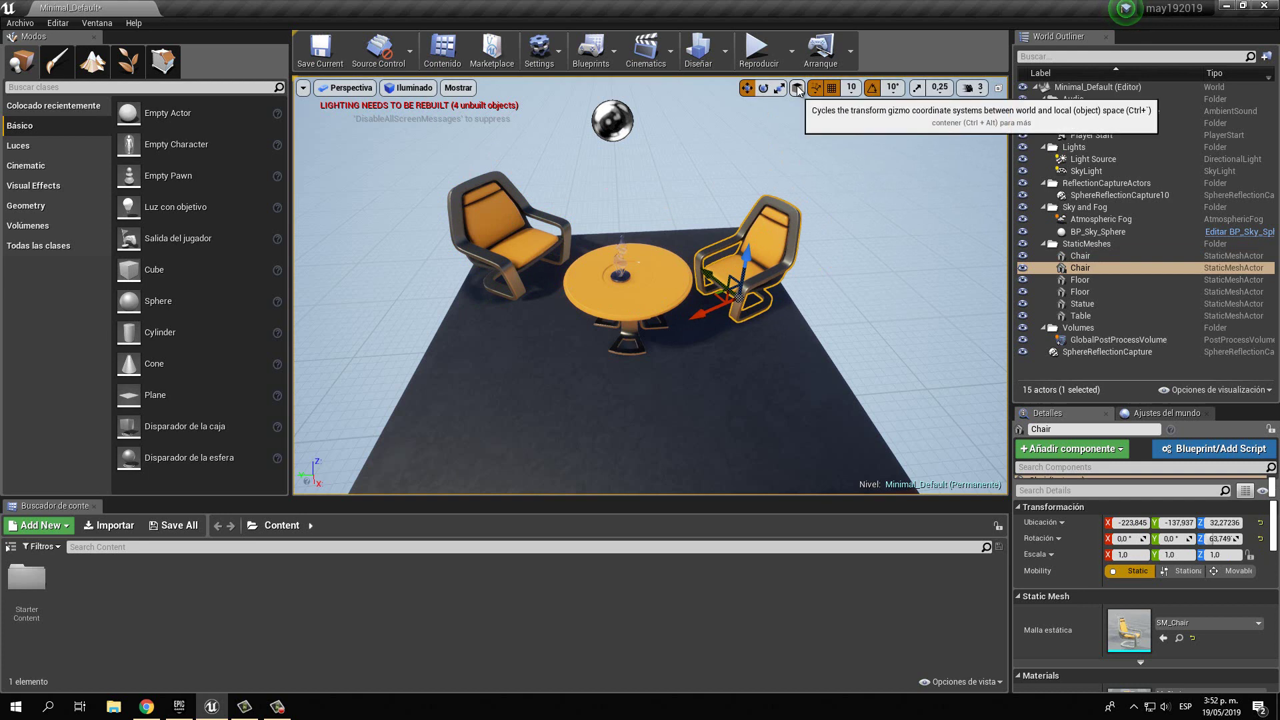
Return to world axes and select the table and each chair in turn, ending on the left chair.
{"action": "left_click", "coordinate": [798, 91]}
{"action": "left_click", "coordinate": [647, 306]}
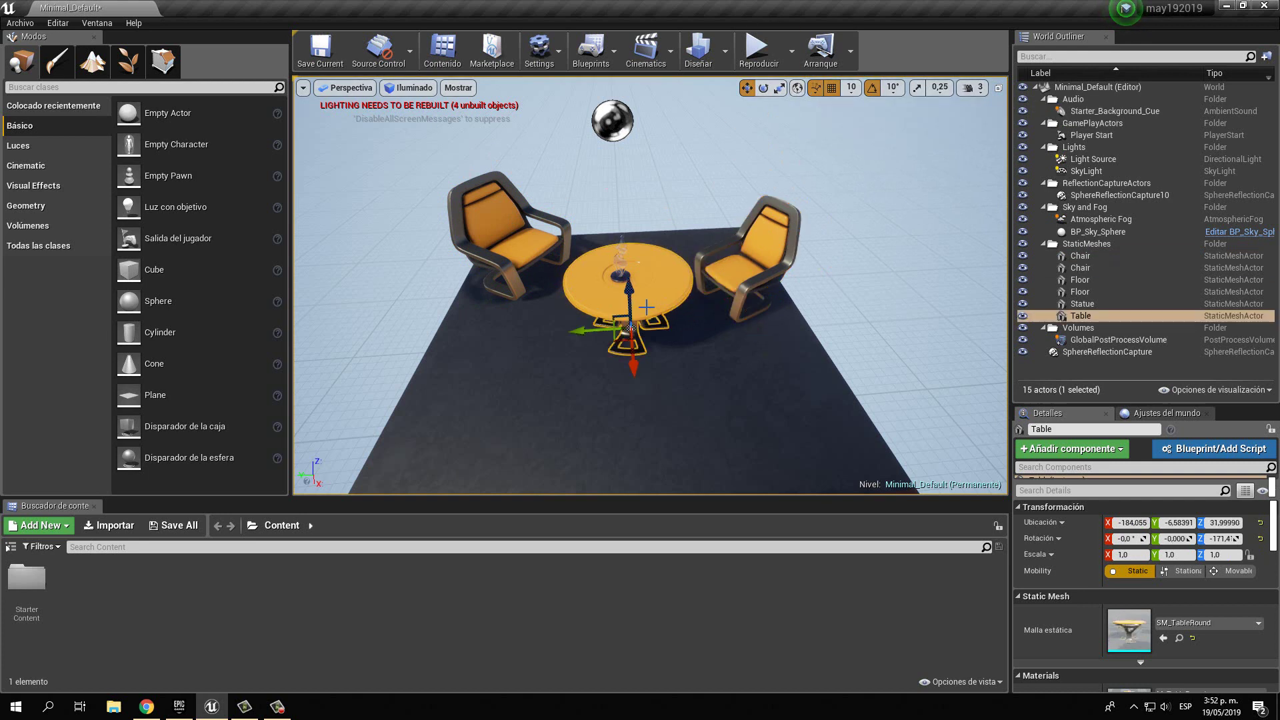
{"action": "left_click", "coordinate": [526, 295]}
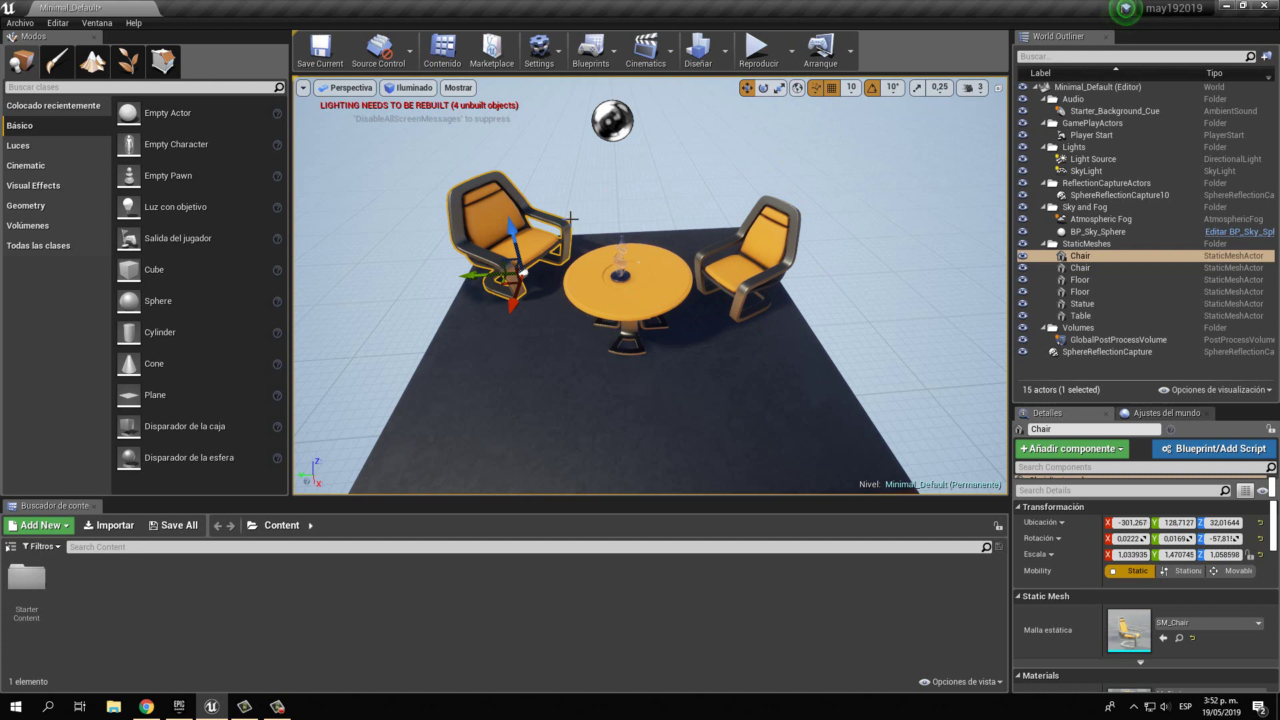
{"action": "left_click", "coordinate": [613, 310]}
{"action": "left_click", "coordinate": [737, 260]}
{"action": "left_click", "coordinate": [540, 251]}
Toggle the left chair's gizmo between local and world axes, leaving it on world.
{"action": "left_click", "coordinate": [798, 90]}
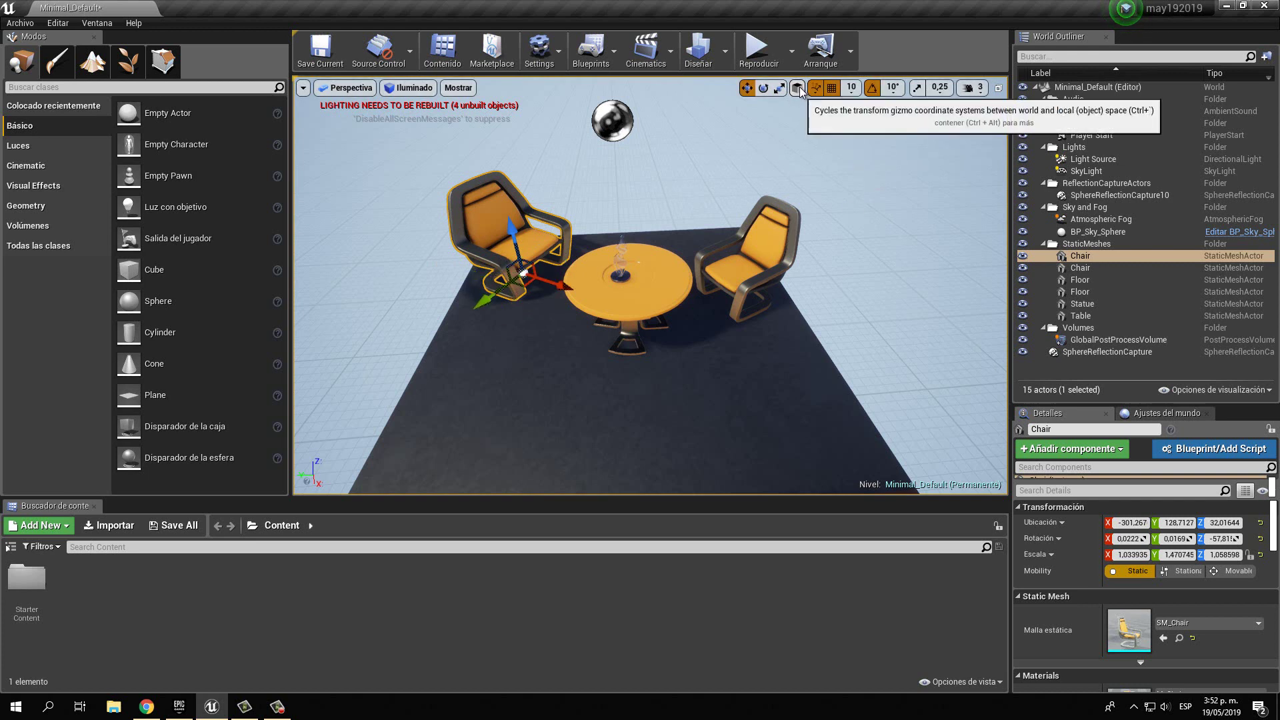
{"action": "left_click", "coordinate": [798, 90]}
{"action": "left_click", "coordinate": [799, 94]}
{"action": "left_click", "coordinate": [799, 94]}
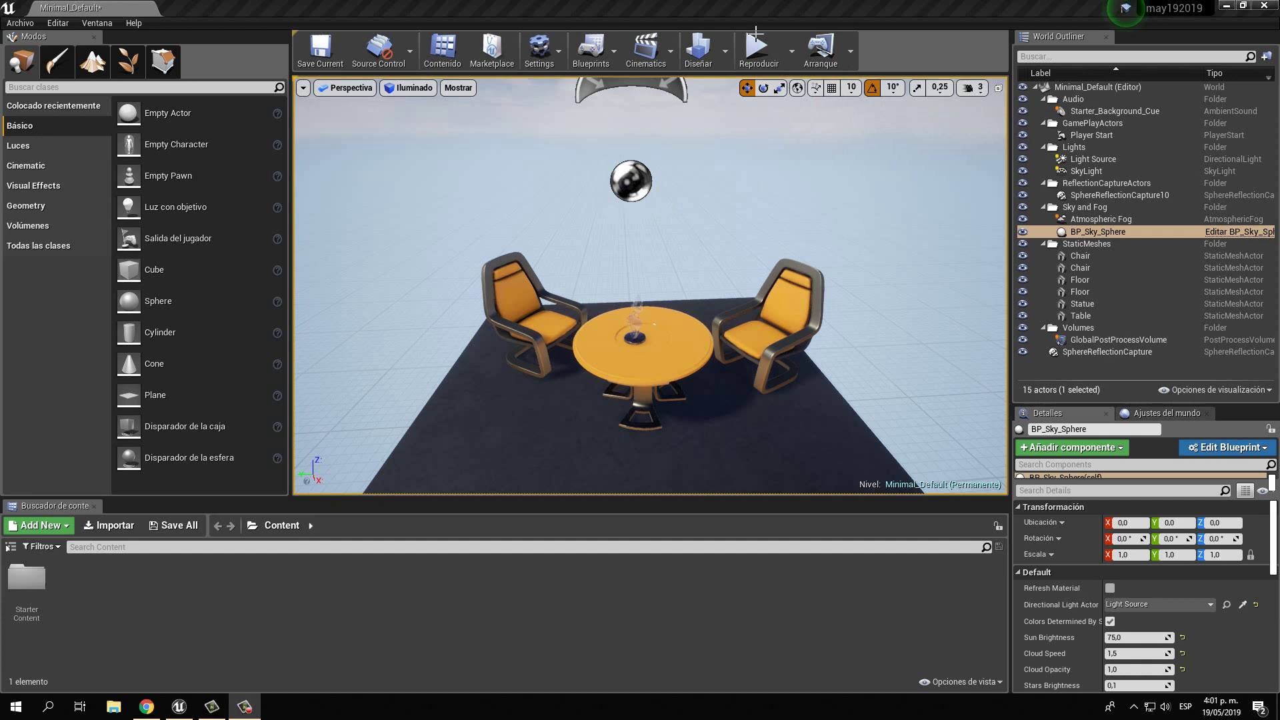
Move the left chair further left to about -276.4, 143.6, 43.3.
{"action": "left_click", "coordinate": [517, 301]}
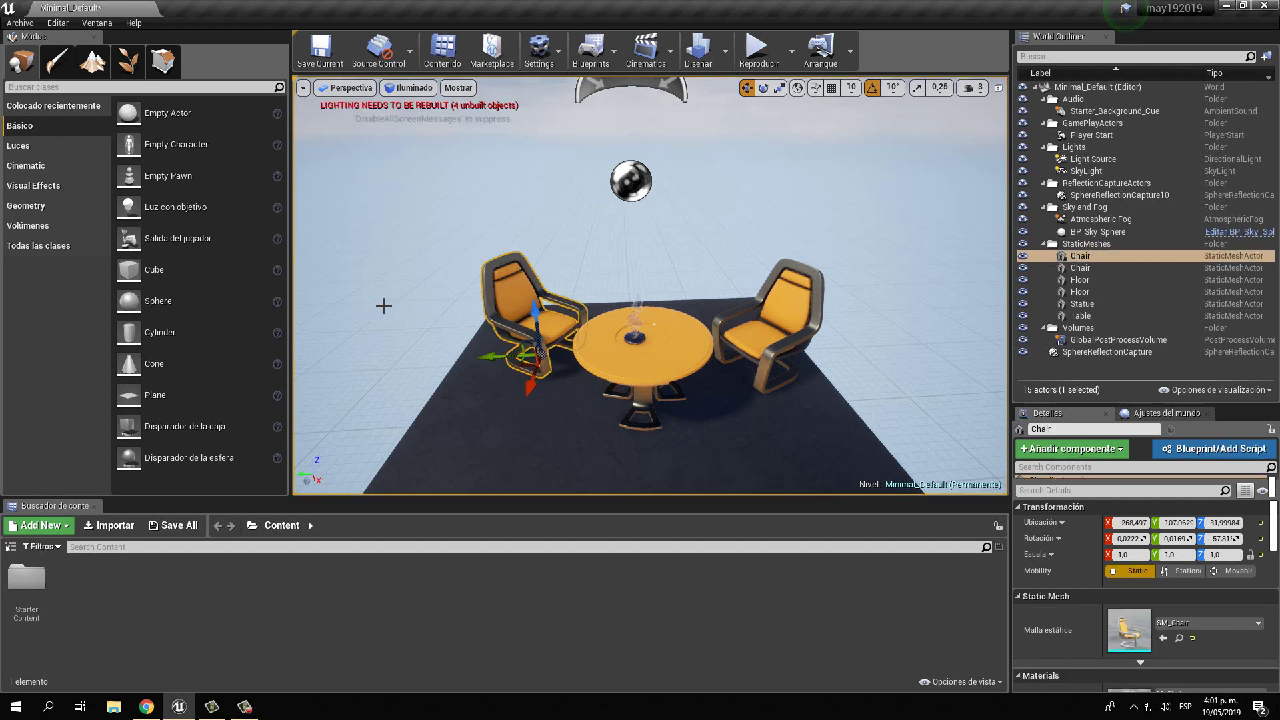
{"action": "mouse_move", "coordinate": [542, 354]}
{"action": "left_mouse_down"}
{"action": "mouse_move", "coordinate": [480, 408]}
{"action": "mouse_move", "coordinate": [416, 383]}
{"action": "mouse_move", "coordinate": [697, 402]}
{"action": "mouse_move", "coordinate": [520, 342]}
{"action": "mouse_move", "coordinate": [502, 365]}
{"action": "mouse_move", "coordinate": [508, 344]}
{"action": "left_mouse_up"}
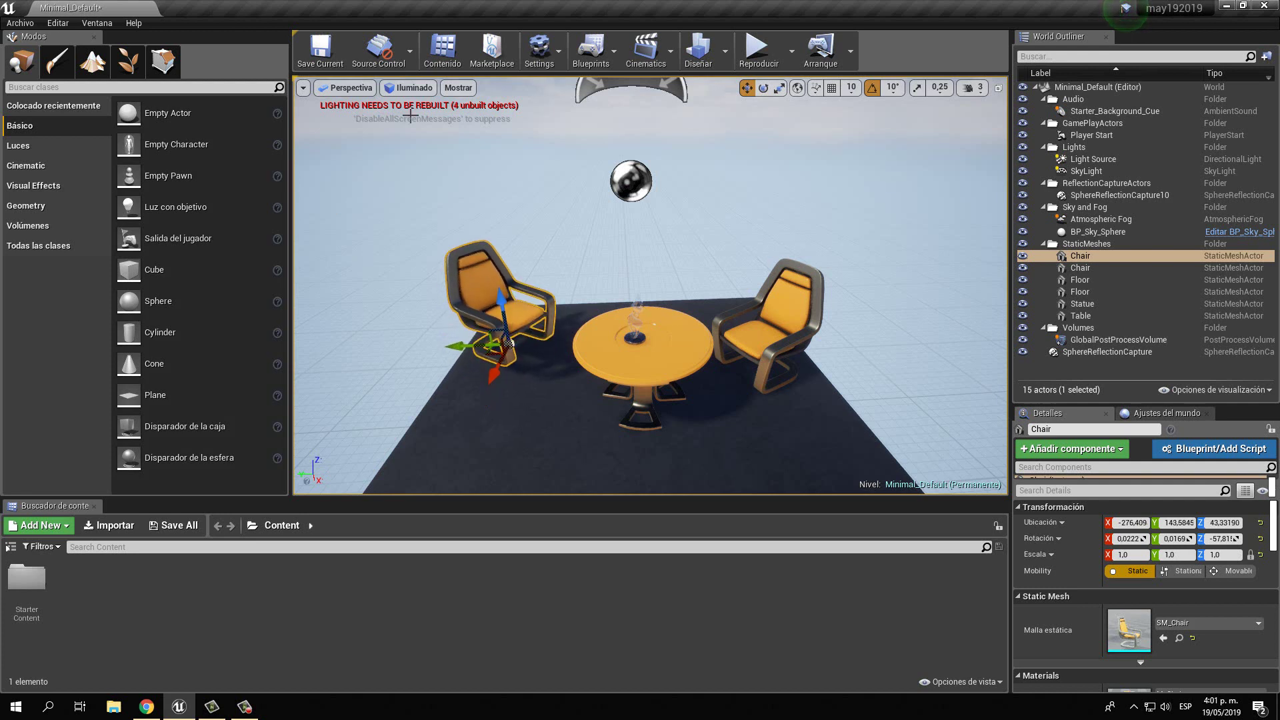
Enable Surface Snapping and drop the left chair onto the floor at about -262.0, 140.5, 32.0.
{"action": "left_click", "coordinate": [816, 88]}
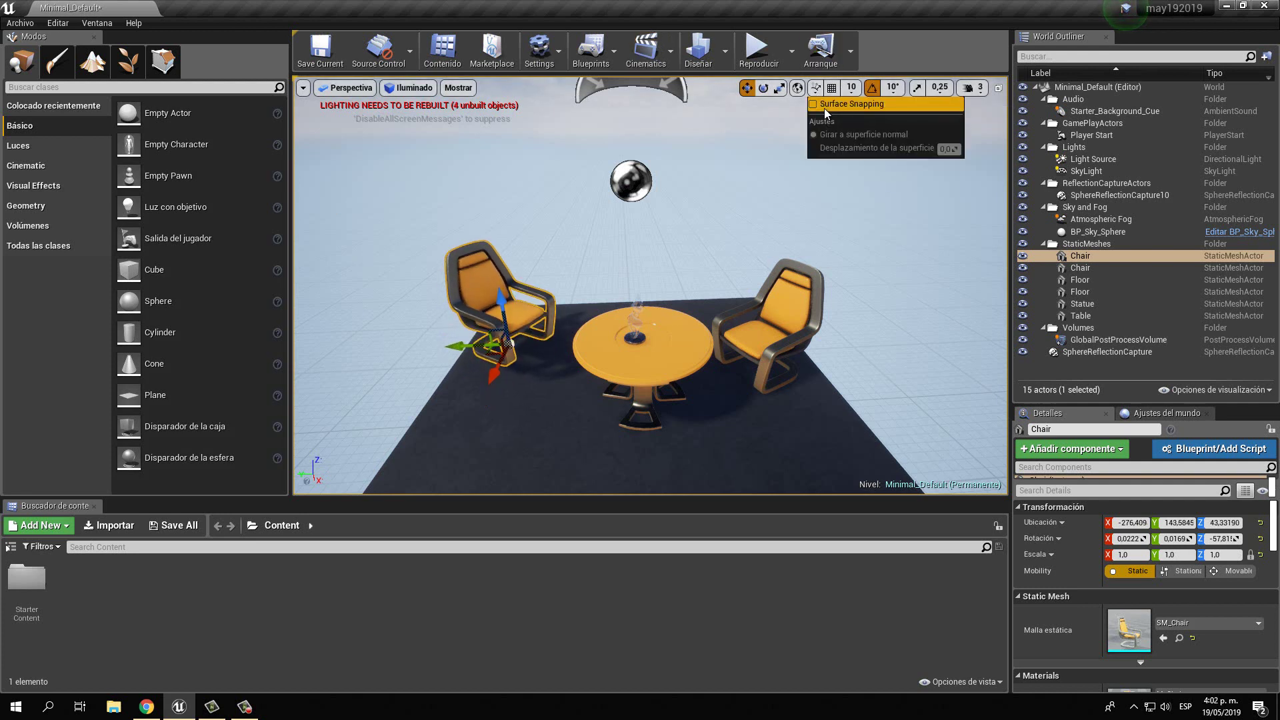
{"action": "left_click", "coordinate": [824, 107]}
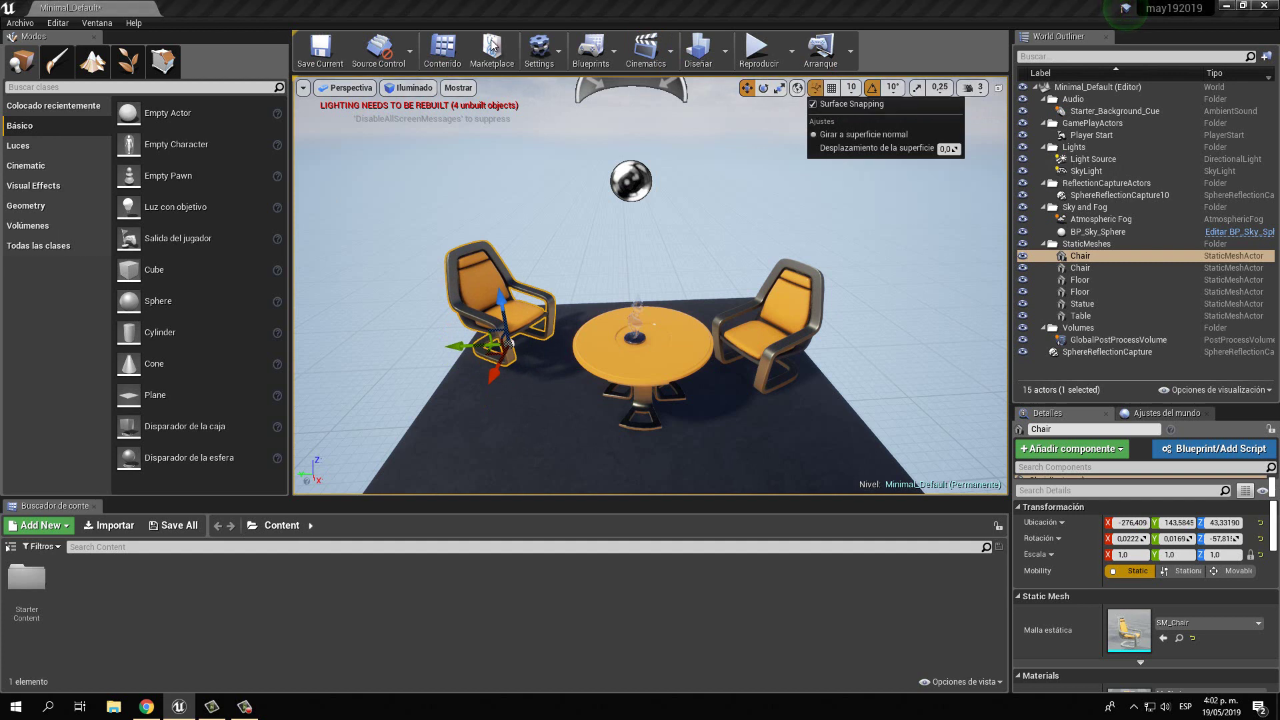
{"action": "mouse_move", "coordinate": [512, 342]}
{"action": "left_mouse_down"}
{"action": "mouse_move", "coordinate": [410, 402]}
{"action": "mouse_move", "coordinate": [395, 354]}
{"action": "mouse_move", "coordinate": [642, 352]}
{"action": "mouse_move", "coordinate": [510, 358]}
{"action": "left_mouse_up"}
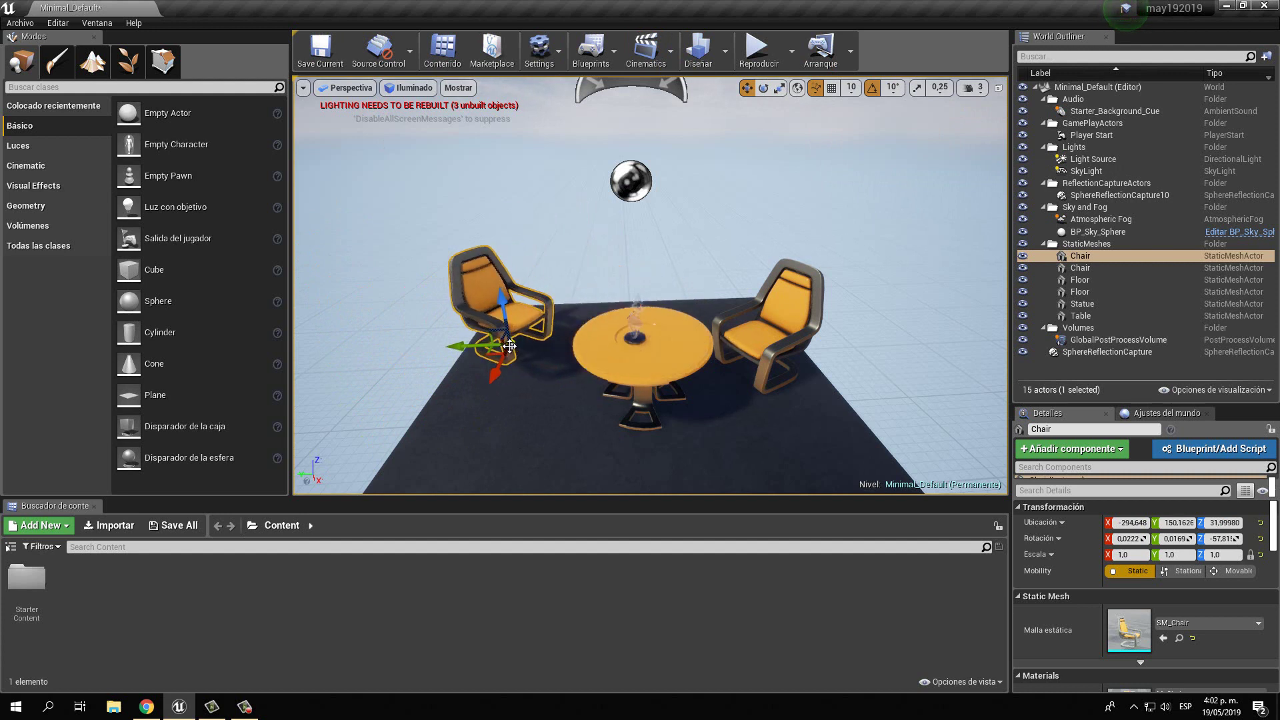
{"action": "left_click", "coordinate": [816, 89]}
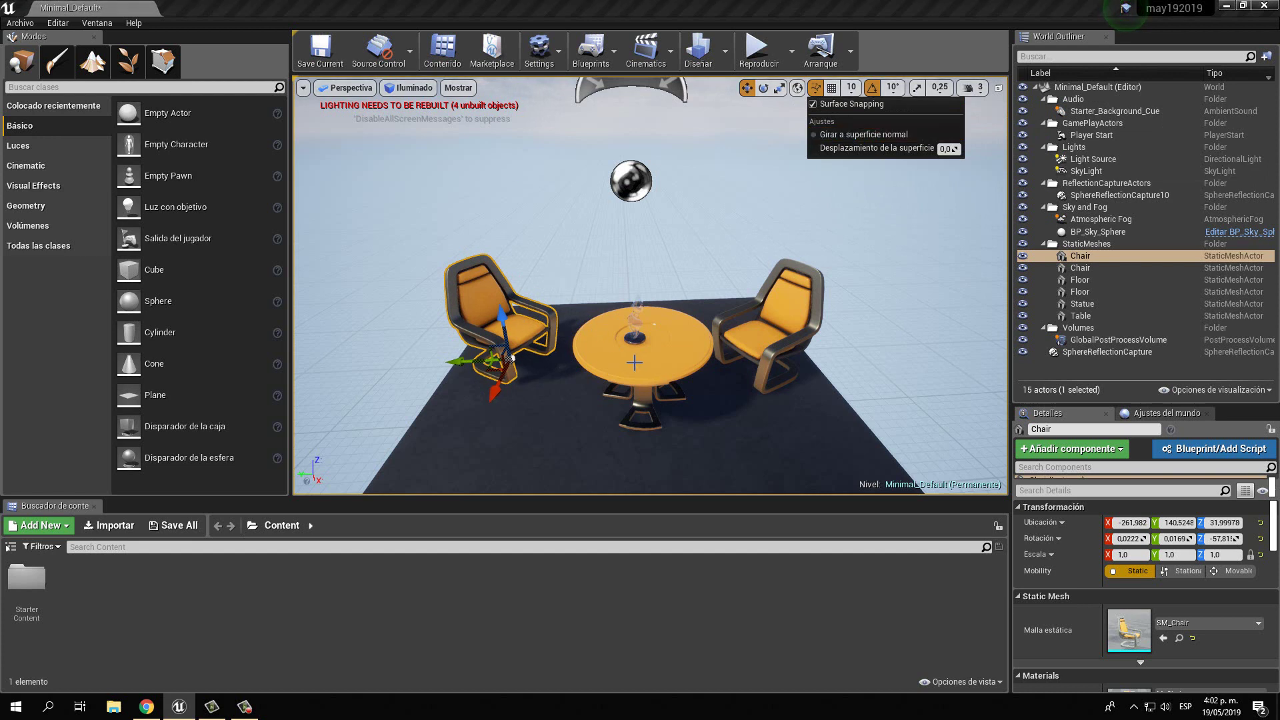
{"action": "left_click", "coordinate": [600, 319]}
Tilt the round table to about -39.7° and lift the left chair over it to near -184.0, 51.8, 73.6.
{"action": "left_click", "coordinate": [764, 89]}
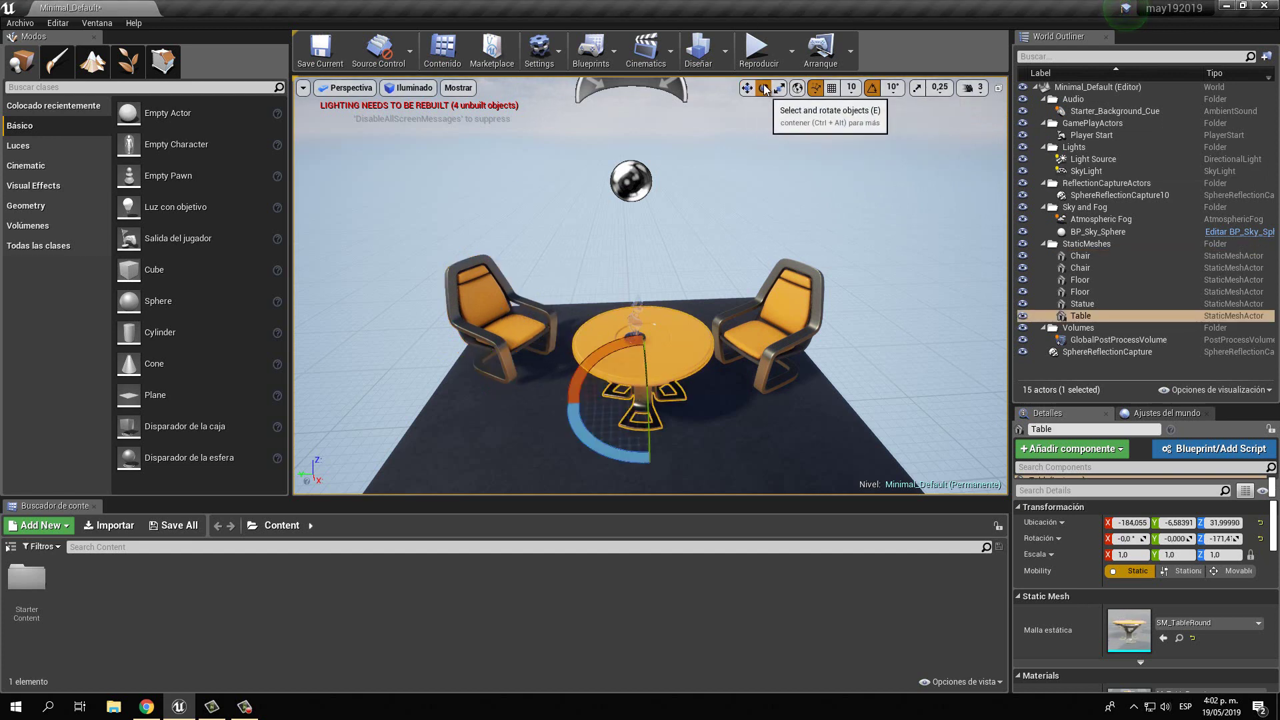
{"action": "mouse_move", "coordinate": [619, 346]}
{"action": "left_mouse_down"}
{"action": "mouse_move", "coordinate": [591, 358]}
{"action": "mouse_move", "coordinate": [555, 269]}
{"action": "left_mouse_up"}
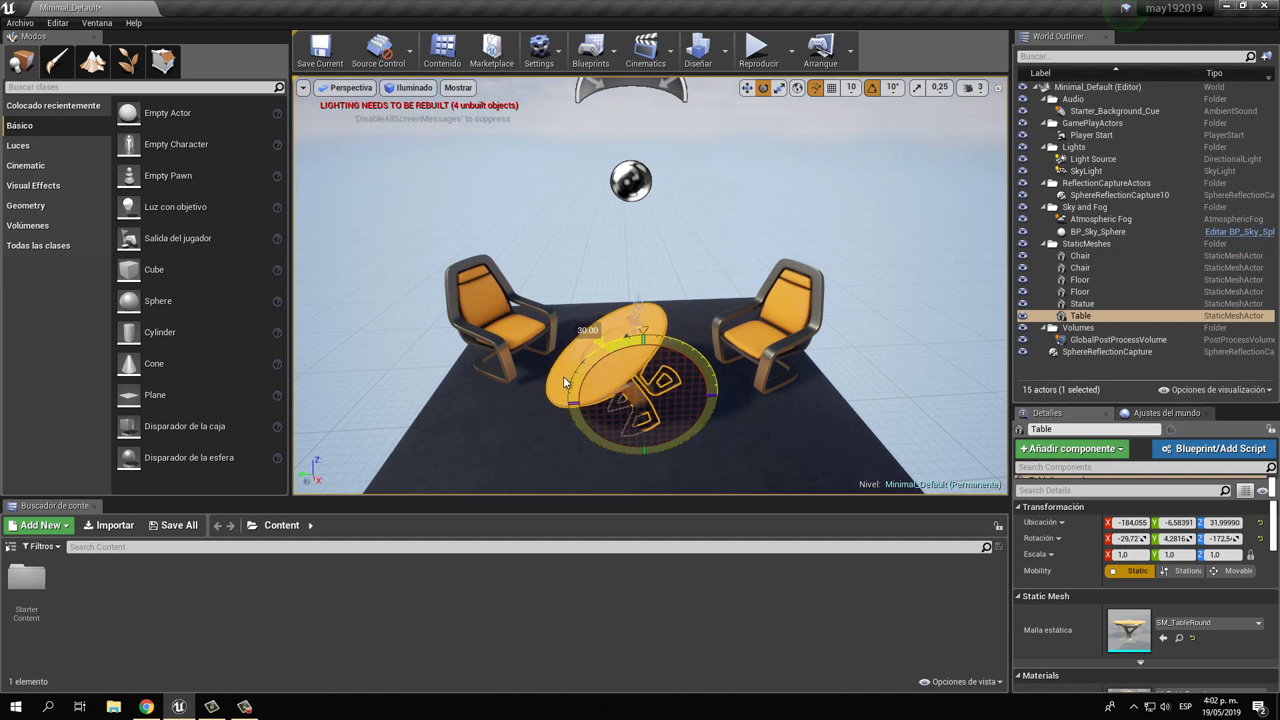
{"action": "key", "text": "ctrl+z"}
{"action": "left_click", "coordinate": [490, 302]}
{"action": "left_click", "coordinate": [746, 88]}
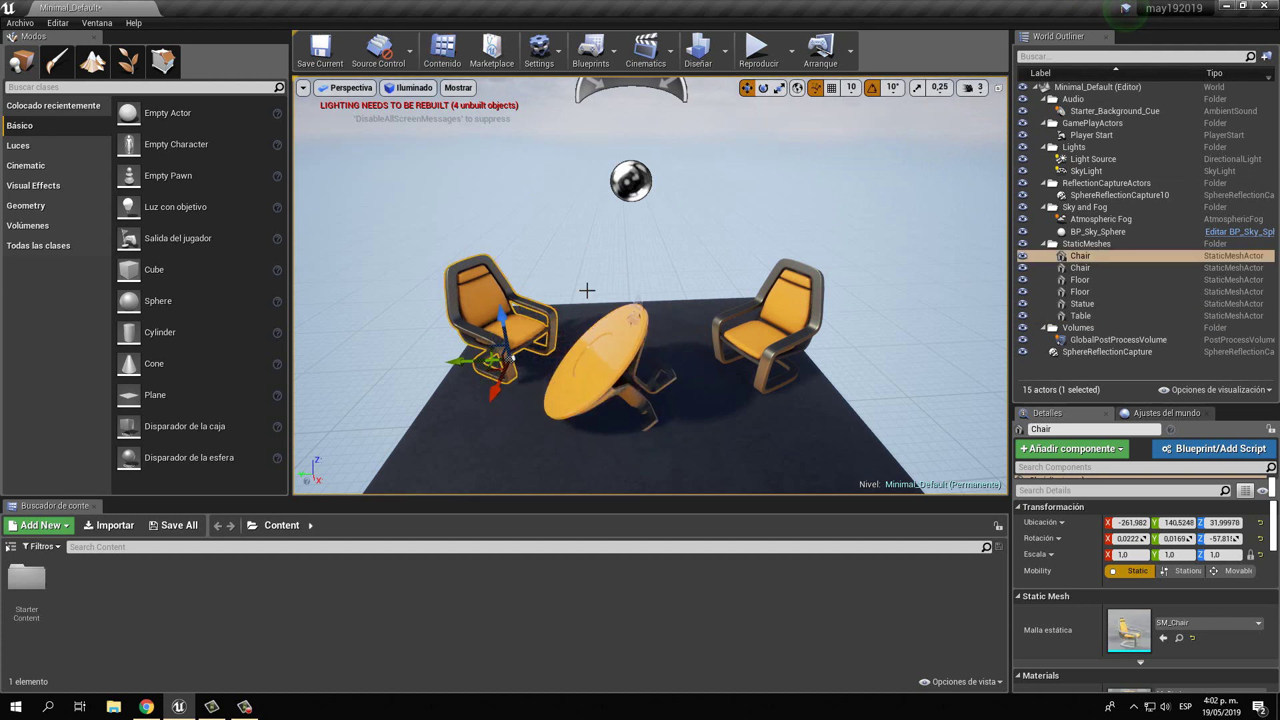
{"action": "left_click_drag", "start_coordinate": [512, 359], "coordinate": [582, 365]}
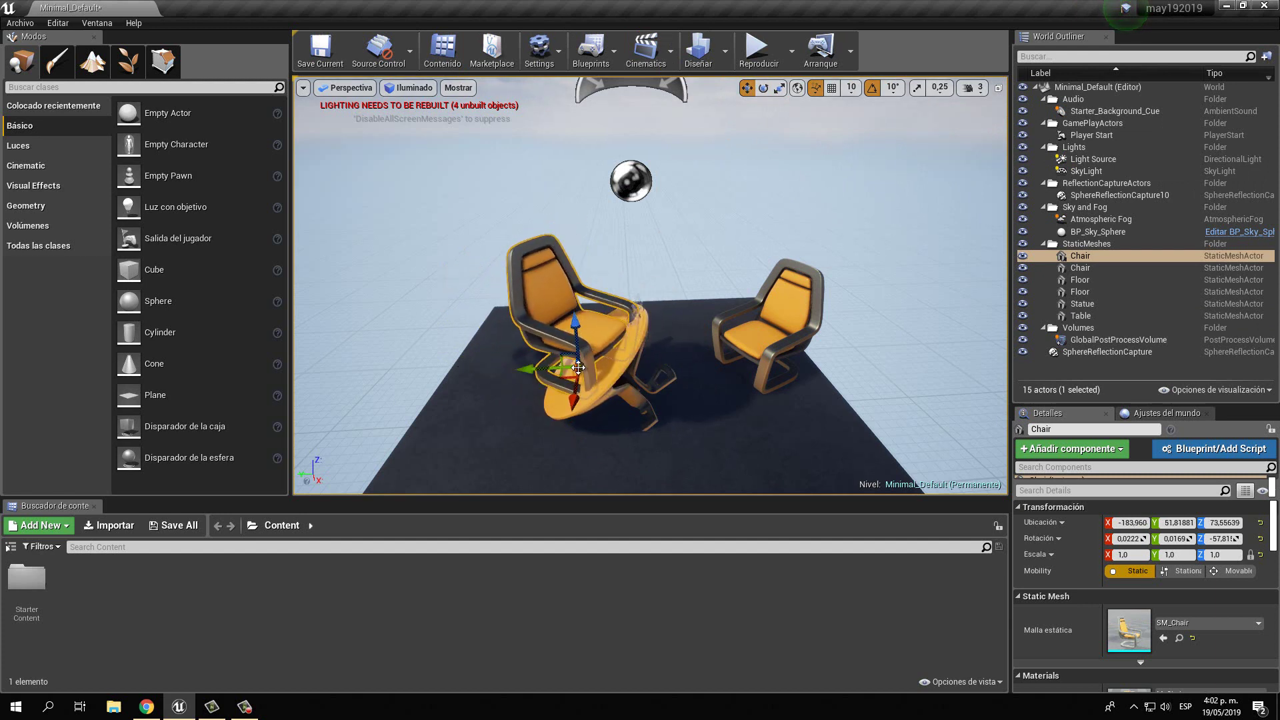
With rotate-to-surface-normal snapping on, set the left chair on the floor near -226.5, 128.9, 32.0.
{"action": "left_click_drag", "start_coordinate": [578, 367], "coordinate": [584, 361]}
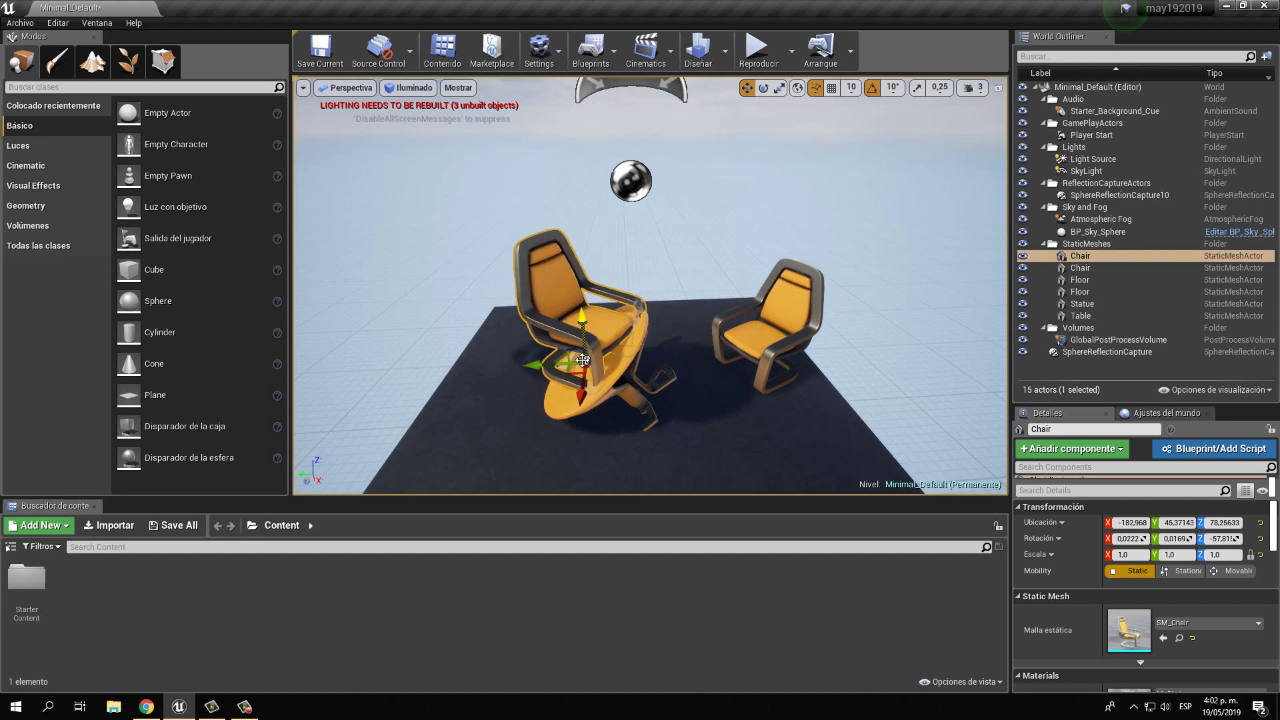
{"action": "left_click_drag", "start_coordinate": [582, 326], "coordinate": [497, 375]}
{"action": "left_click", "coordinate": [816, 88]}
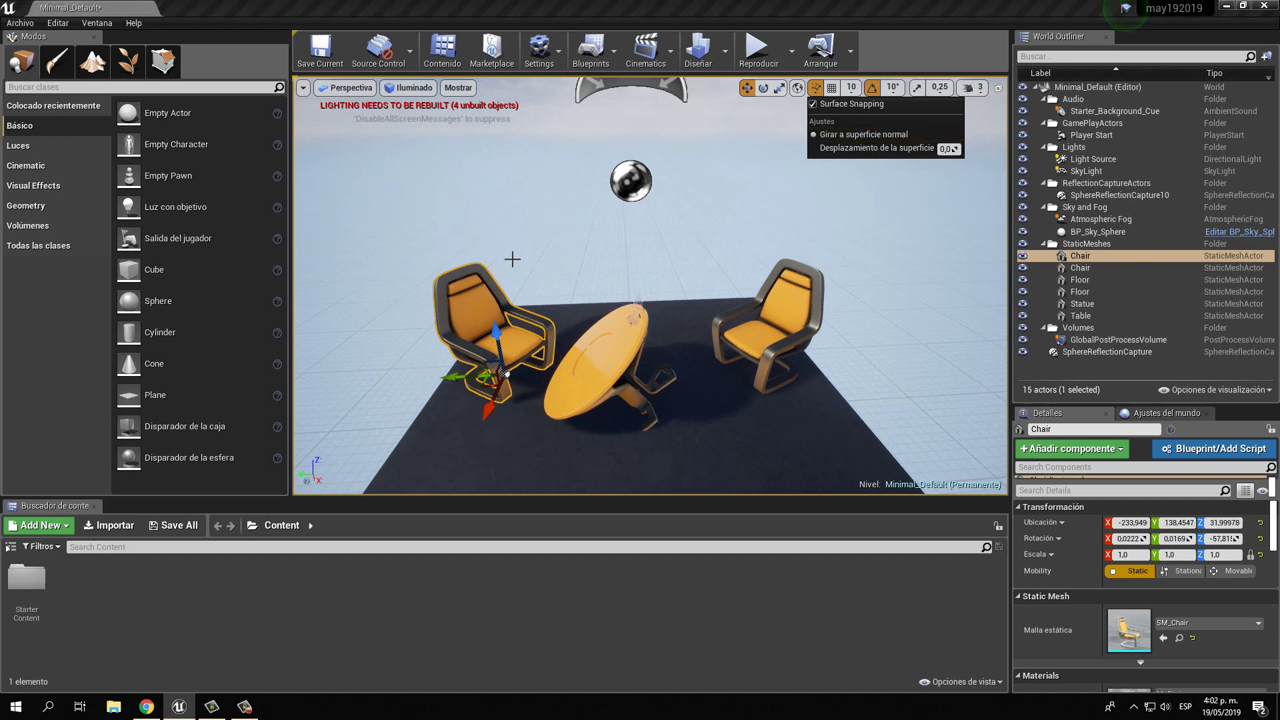
{"action": "mouse_move", "coordinate": [508, 376]}
{"action": "left_mouse_down"}
{"action": "mouse_move", "coordinate": [544, 377]}
{"action": "mouse_move", "coordinate": [522, 372]}
{"action": "left_mouse_up"}
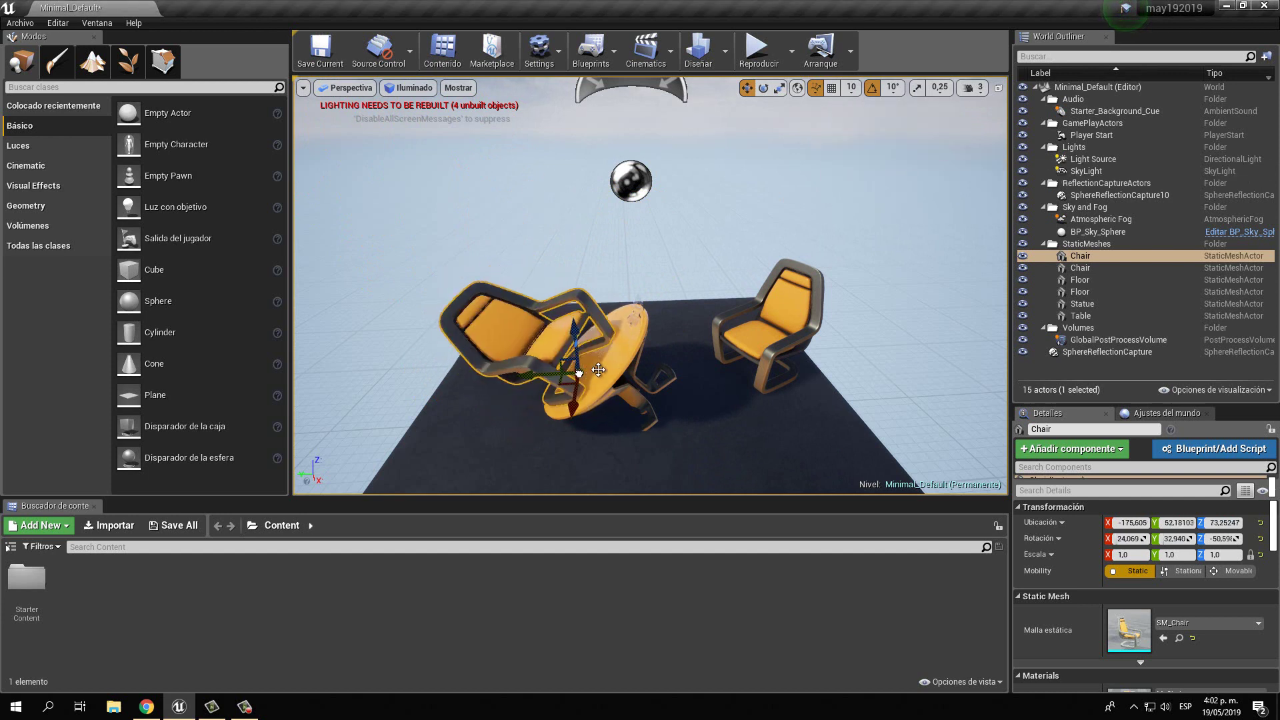
{"action": "left_click_drag", "start_coordinate": [522, 372], "coordinate": [510, 376]}
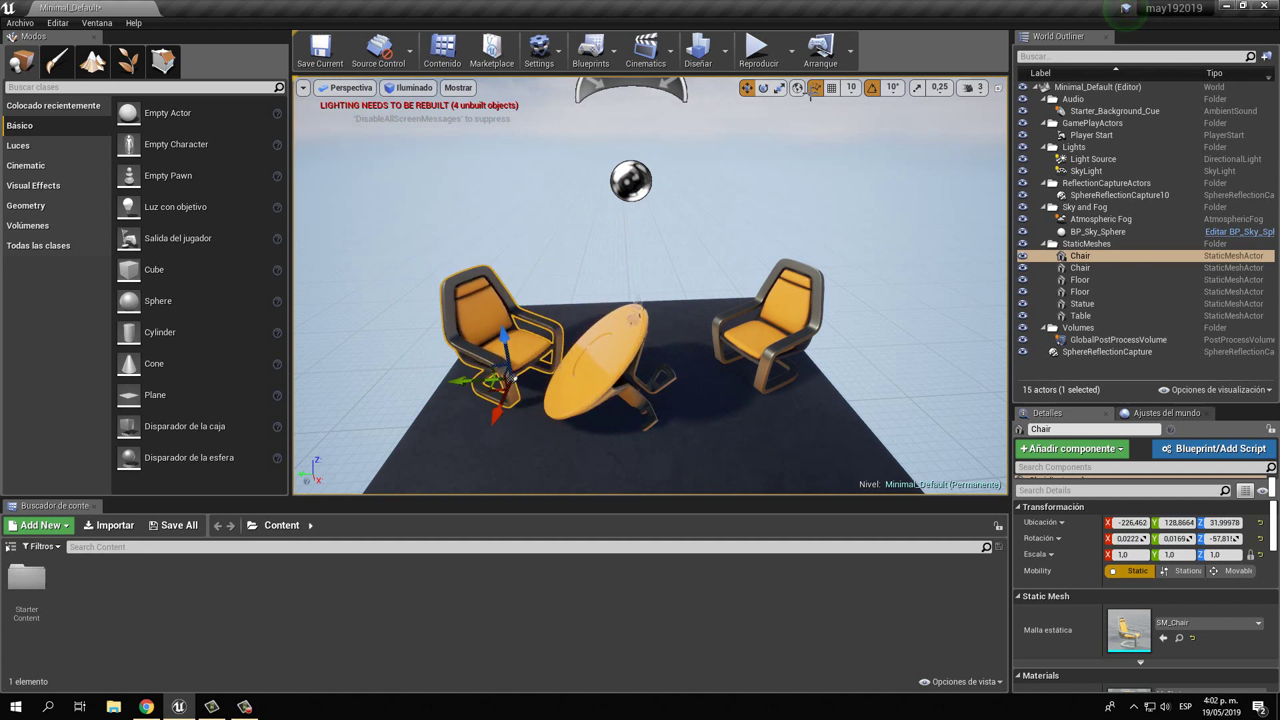
Set the round table's Rotation X to 0 in Details, then deselect it.
{"action": "left_click", "coordinate": [615, 370]}
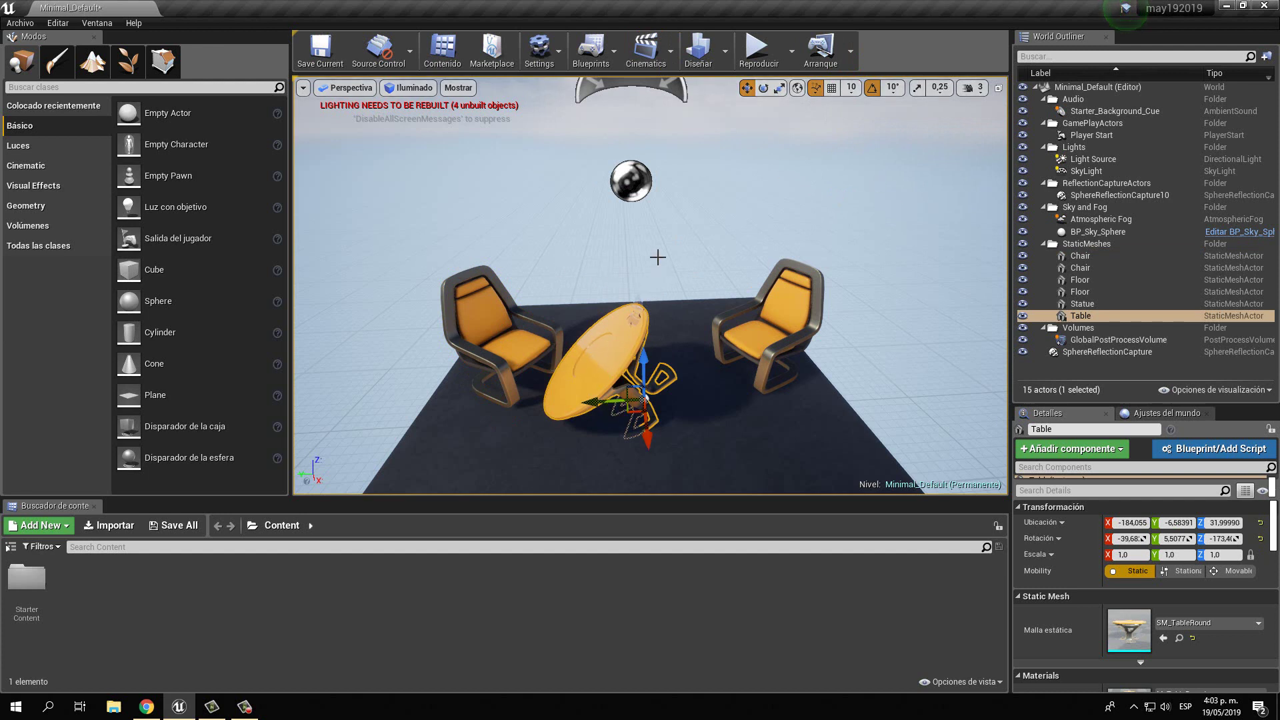
{"action": "left_click", "coordinate": [763, 88]}
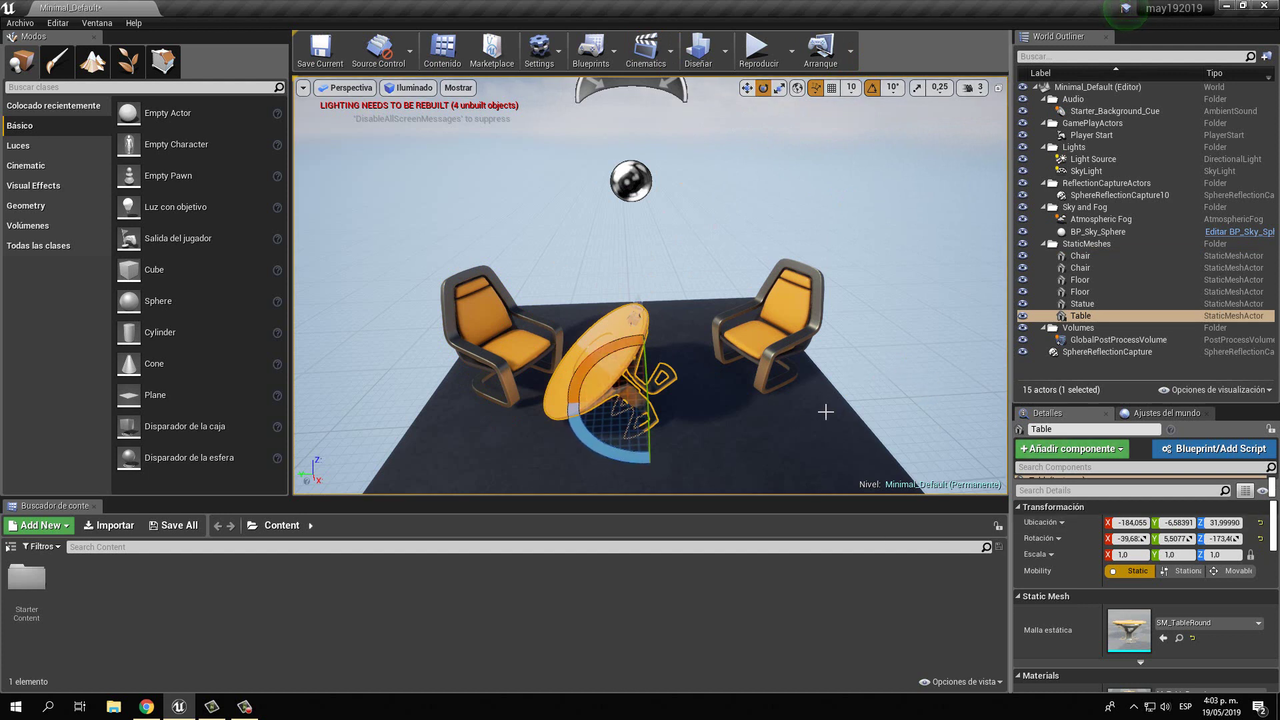
{"action": "left_click", "coordinate": [1125, 537]}
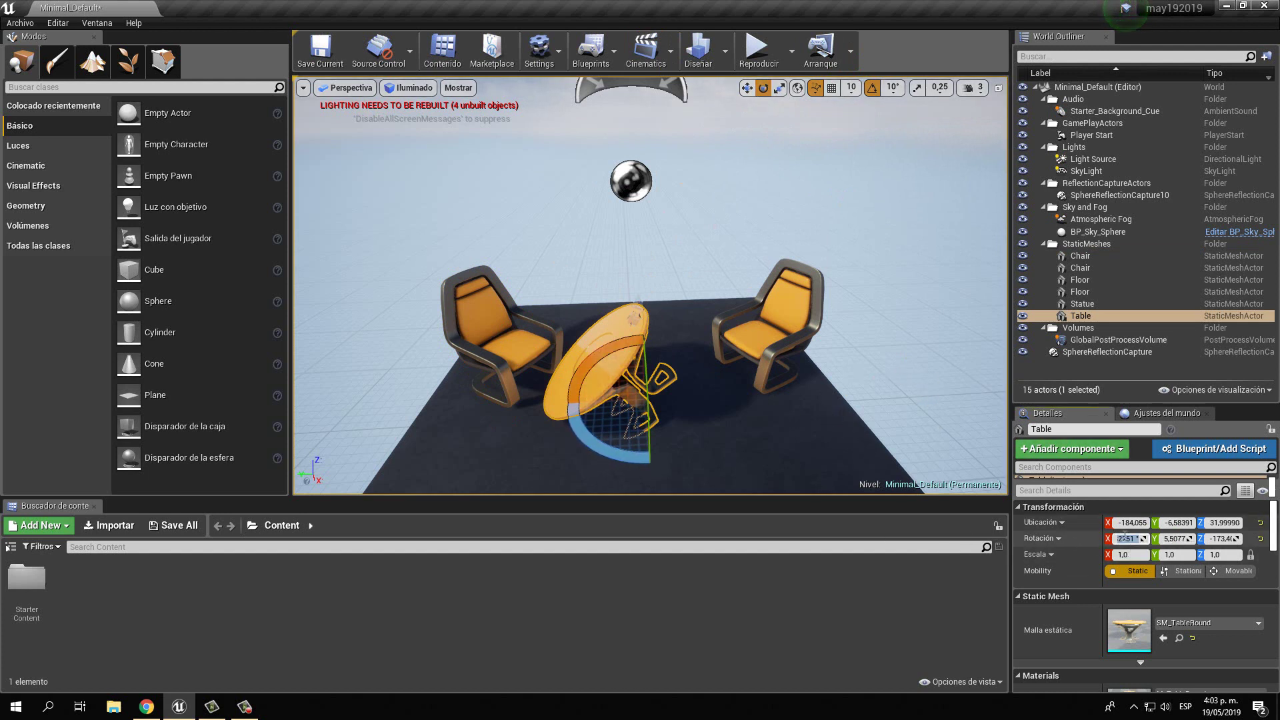
{"action": "type", "text": "0"}
{"action": "key", "text": "Return"}
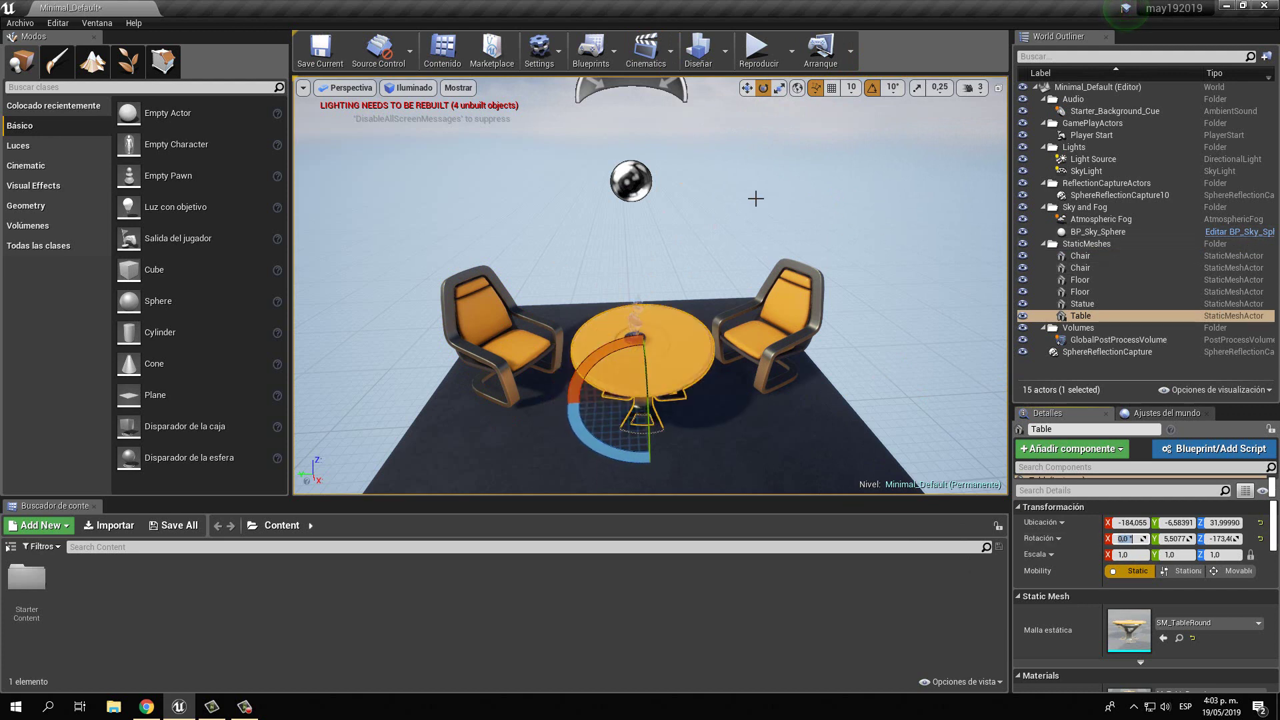
{"action": "left_click", "coordinate": [747, 202]}
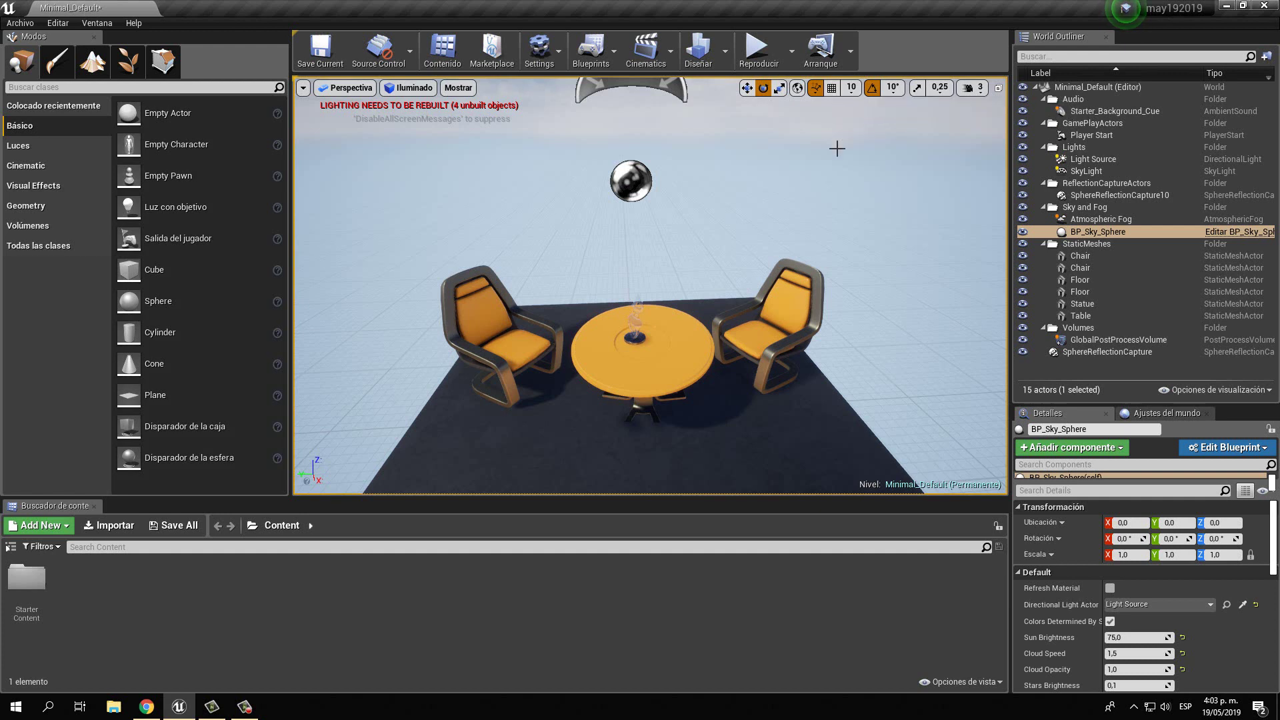
Slide the right chair slightly right along Y, to about -235.8, -162.9, 32.3.
{"action": "left_click", "coordinate": [784, 324]}
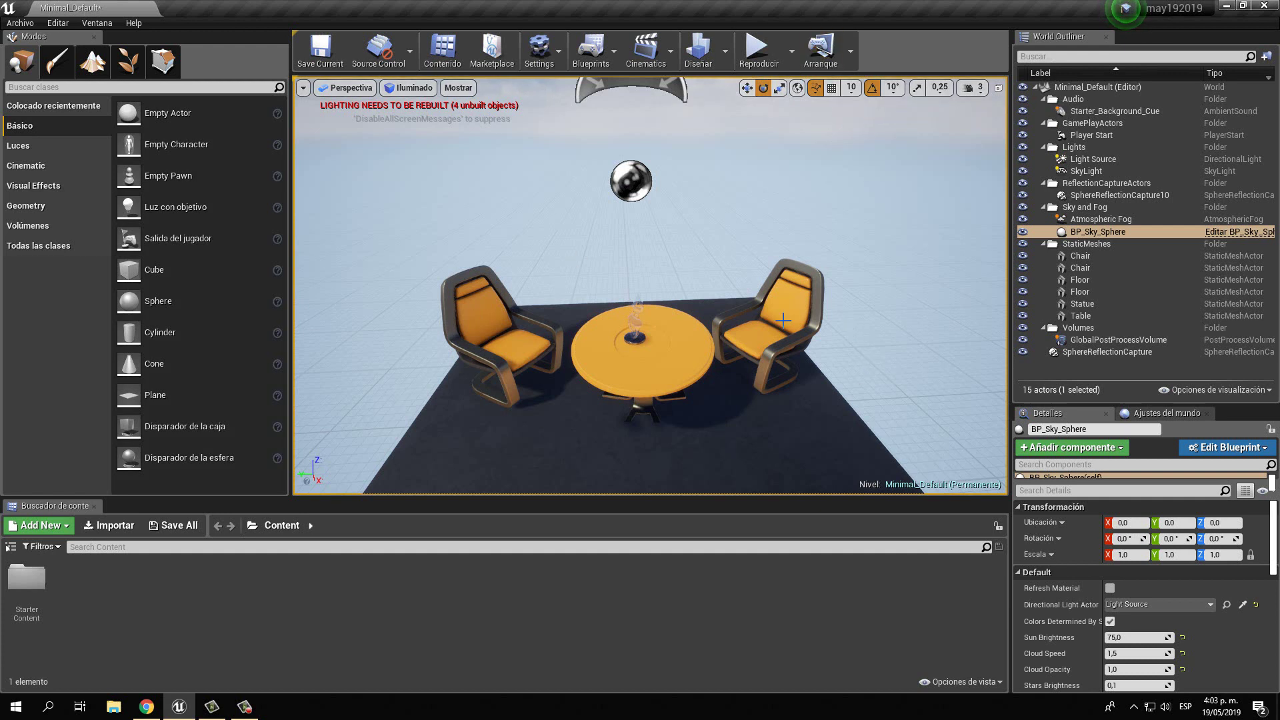
{"action": "left_click", "coordinate": [747, 87]}
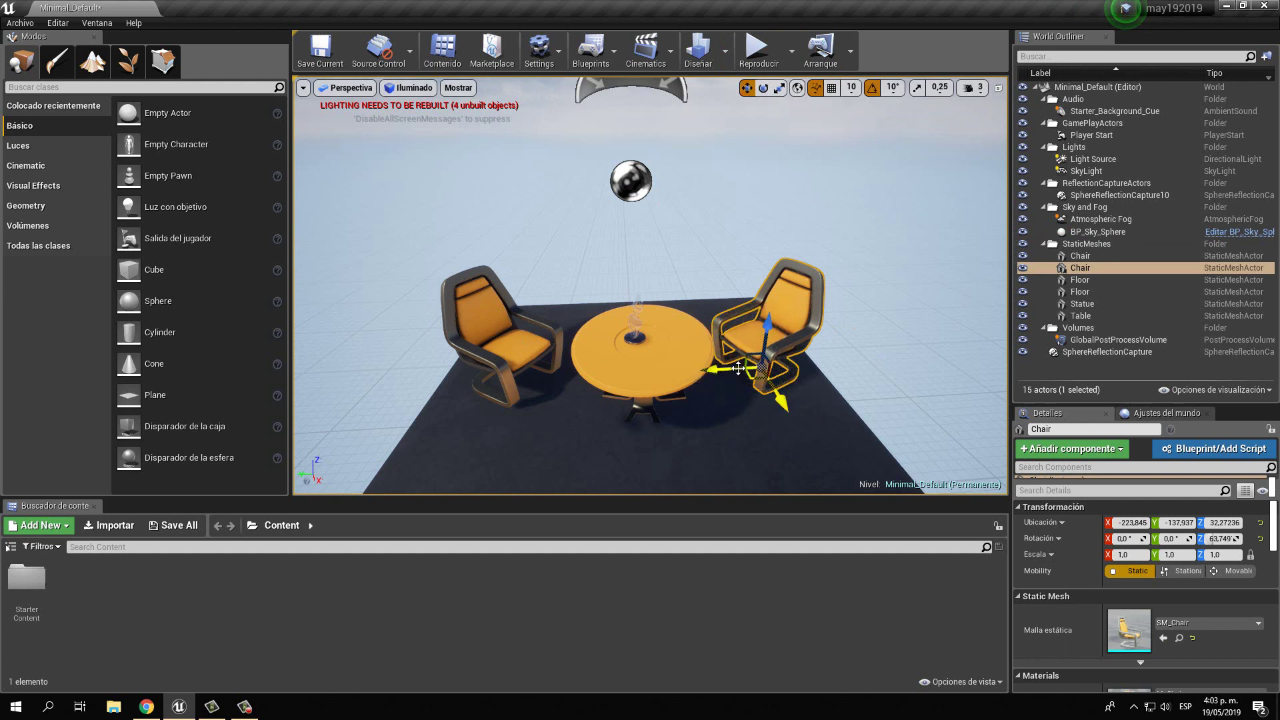
{"action": "mouse_move", "coordinate": [740, 369]}
{"action": "left_mouse_down"}
{"action": "mouse_move", "coordinate": [898, 373]}
{"action": "mouse_move", "coordinate": [774, 382]}
{"action": "mouse_move", "coordinate": [760, 370]}
{"action": "mouse_move", "coordinate": [797, 386]}
{"action": "left_mouse_up"}
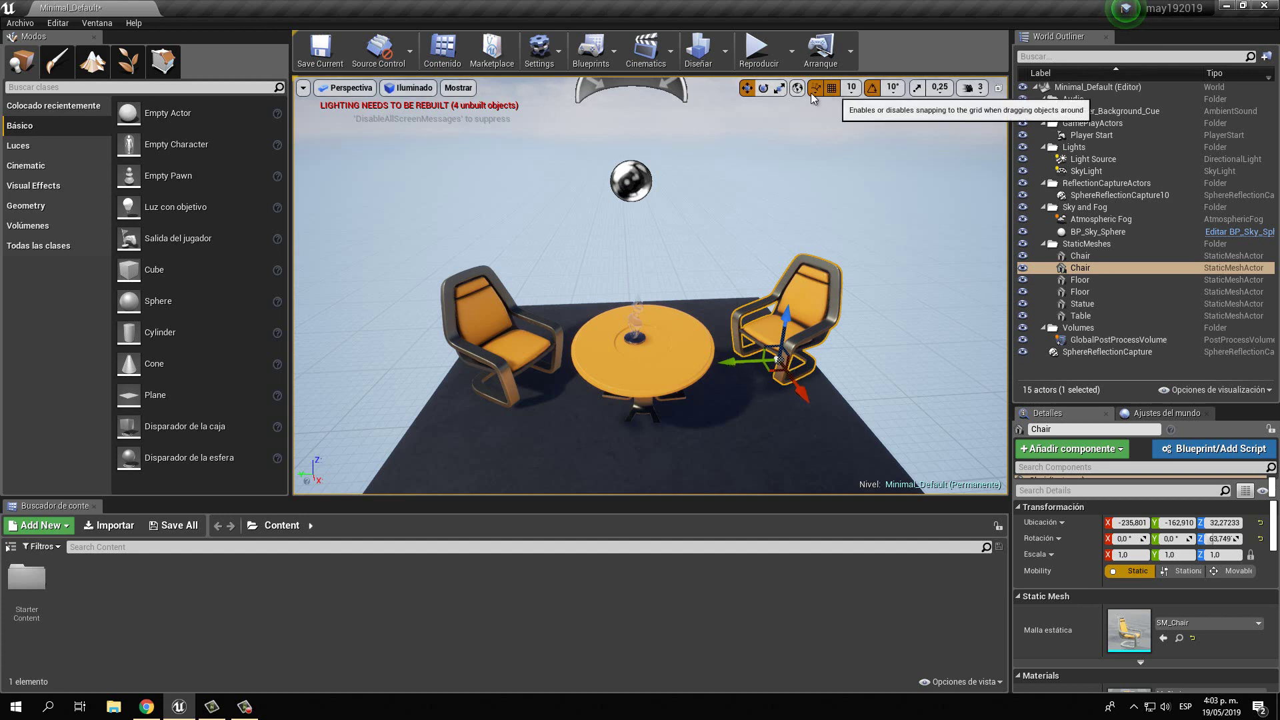
Set grid snapping to 50 and shift the right chair one 50-unit step along Y.
{"action": "mouse_move", "coordinate": [733, 364]}
{"action": "left_mouse_down"}
{"action": "mouse_move", "coordinate": [812, 362]}
{"action": "mouse_move", "coordinate": [795, 363]}
{"action": "left_mouse_up"}
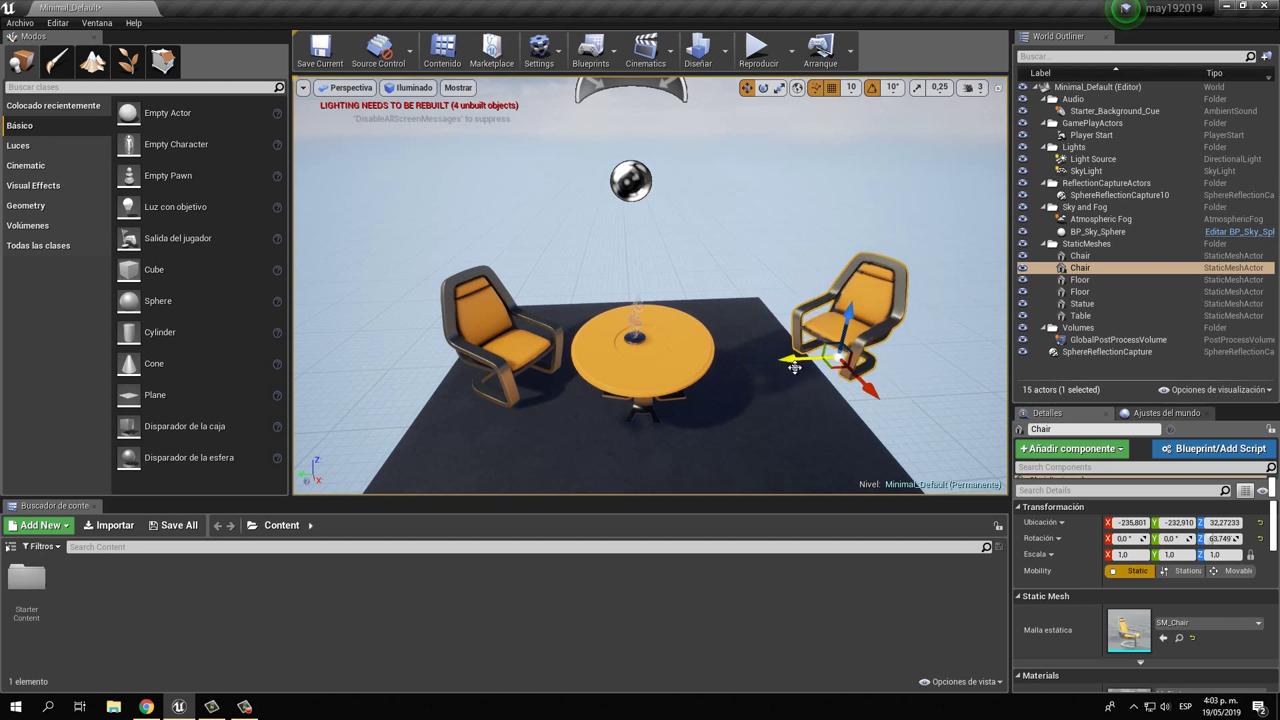
{"action": "left_click", "coordinate": [853, 89]}
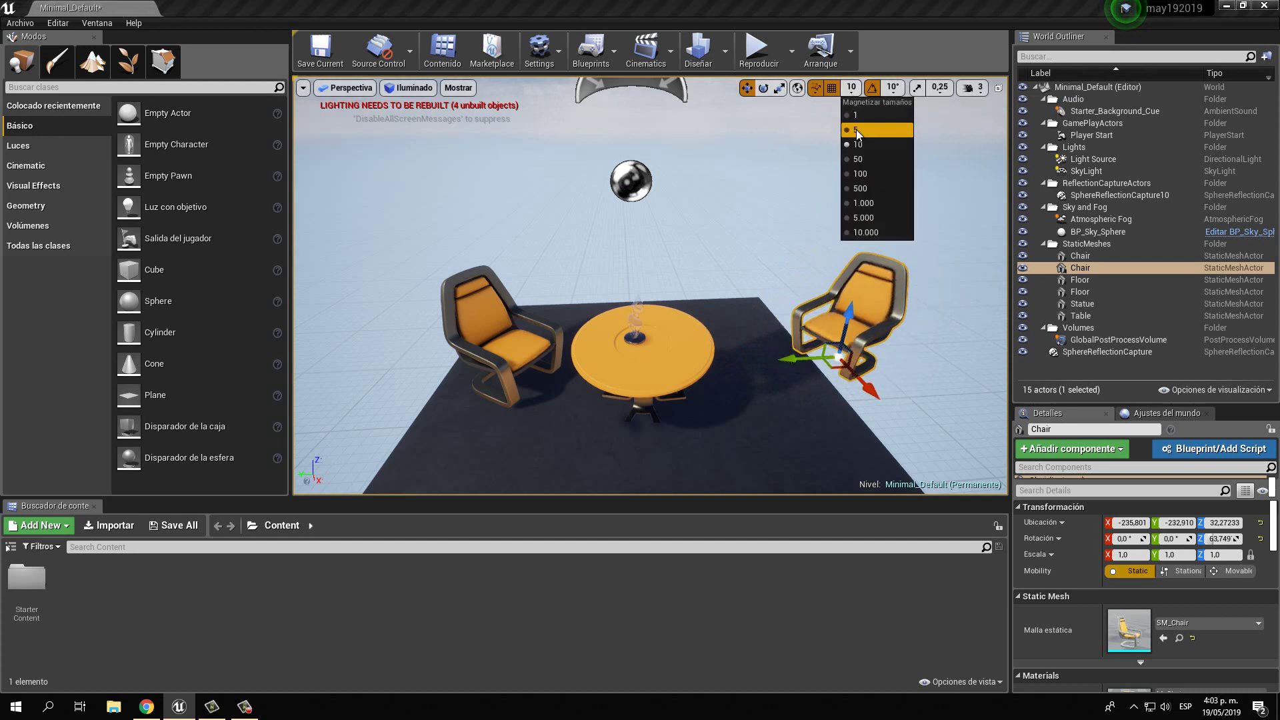
{"action": "left_click", "coordinate": [858, 159]}
{"action": "left_click_drag", "start_coordinate": [789, 358], "coordinate": [743, 371]}
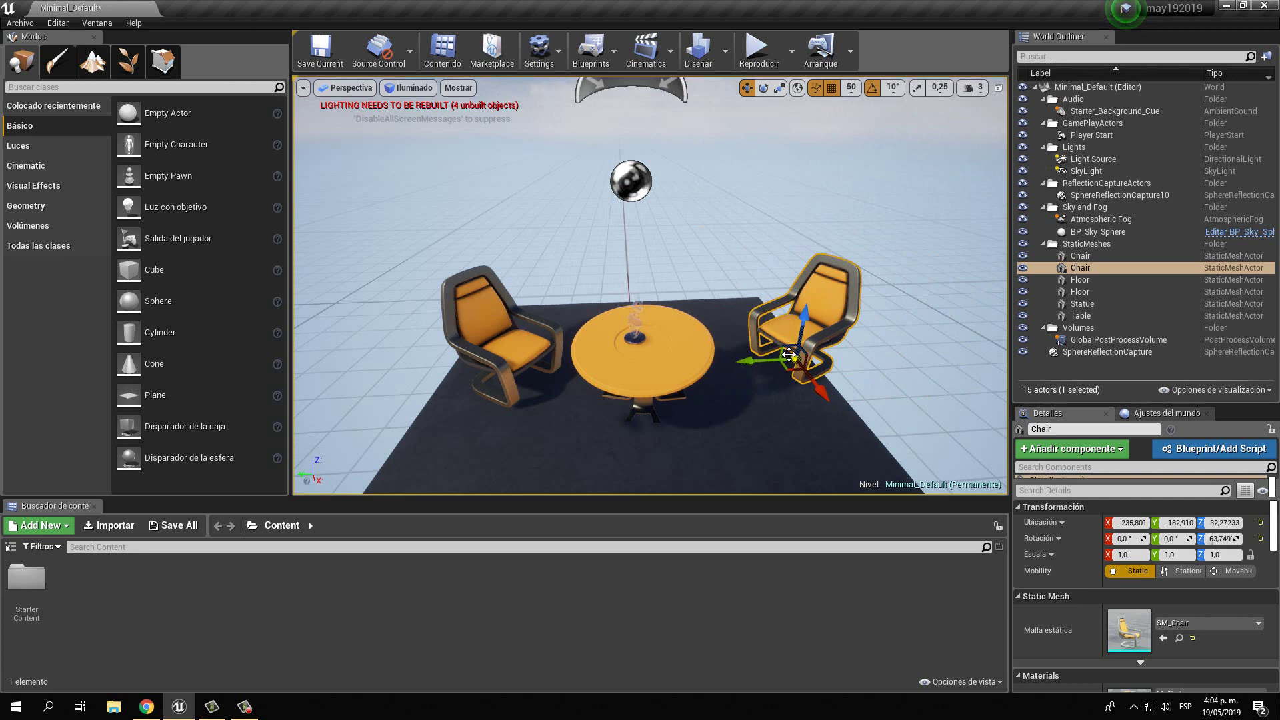
Return grid snapping to 10 and nudge the right chair slightly along Y.
{"action": "left_click", "coordinate": [852, 88]}
{"action": "left_click", "coordinate": [863, 147]}
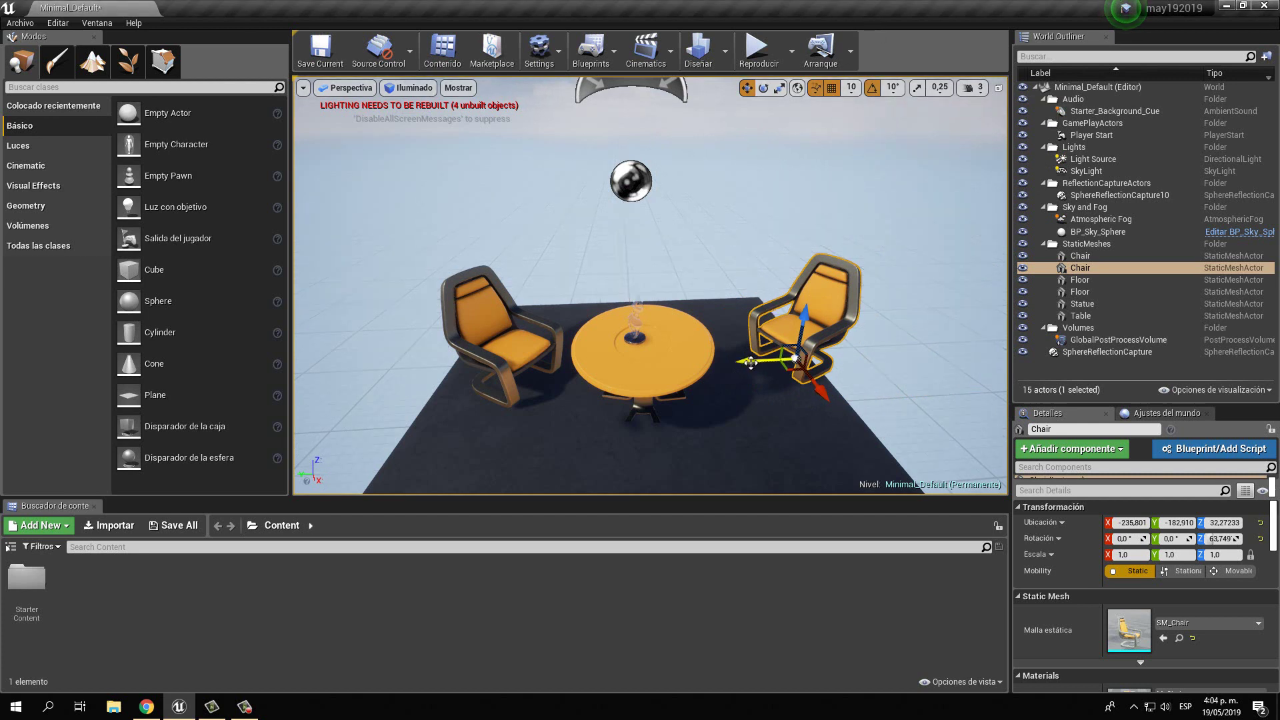
{"action": "left_click_drag", "start_coordinate": [760, 361], "coordinate": [768, 368]}
Turn off grid snapping and rotate the left chair 30° about Z, to -23.3°.
{"action": "left_click", "coordinate": [832, 89]}
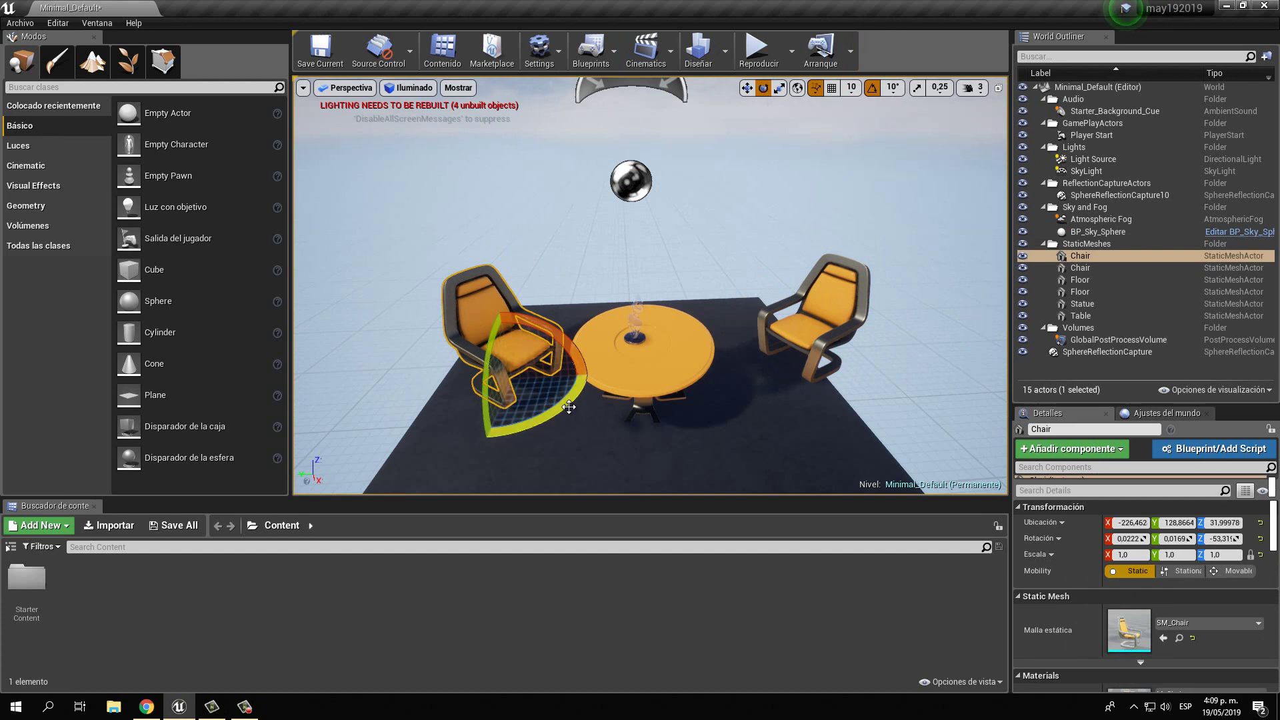
{"action": "left_click_drag", "start_coordinate": [569, 407], "coordinate": [504, 424]}
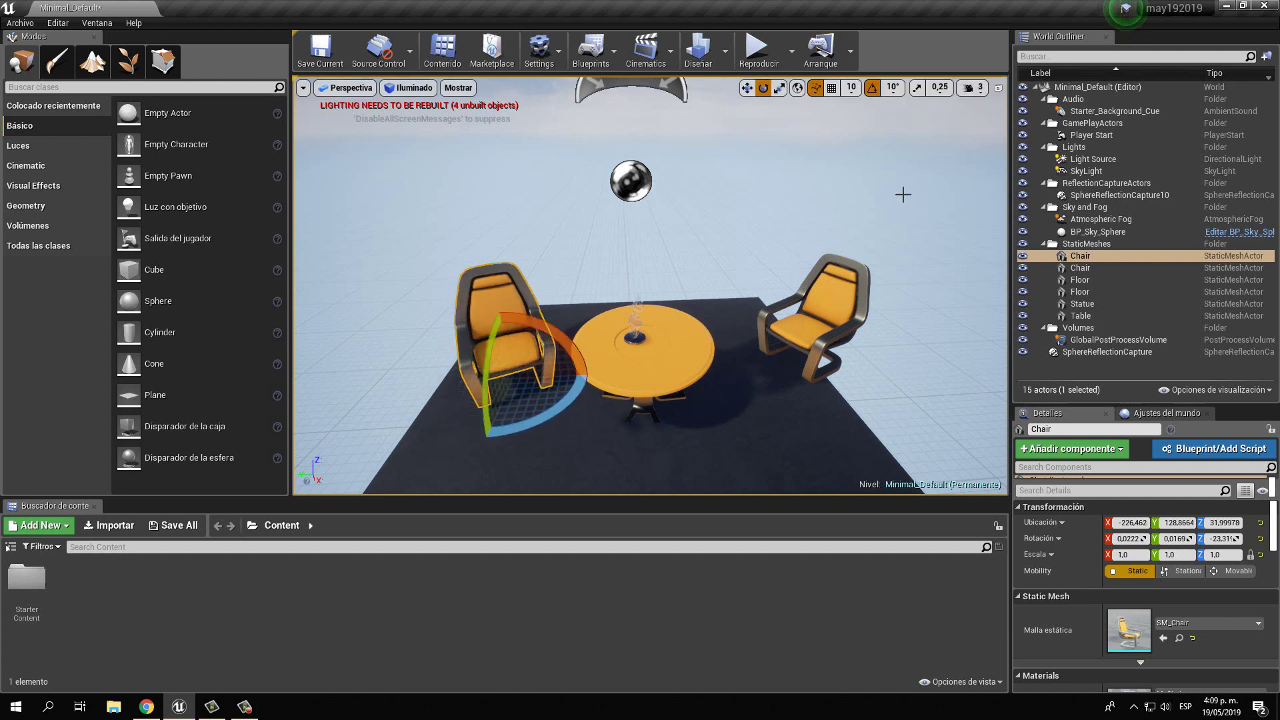
Set rotation snapping to 30° and turn the left chair by one 30° step.
{"action": "left_click", "coordinate": [894, 86]}
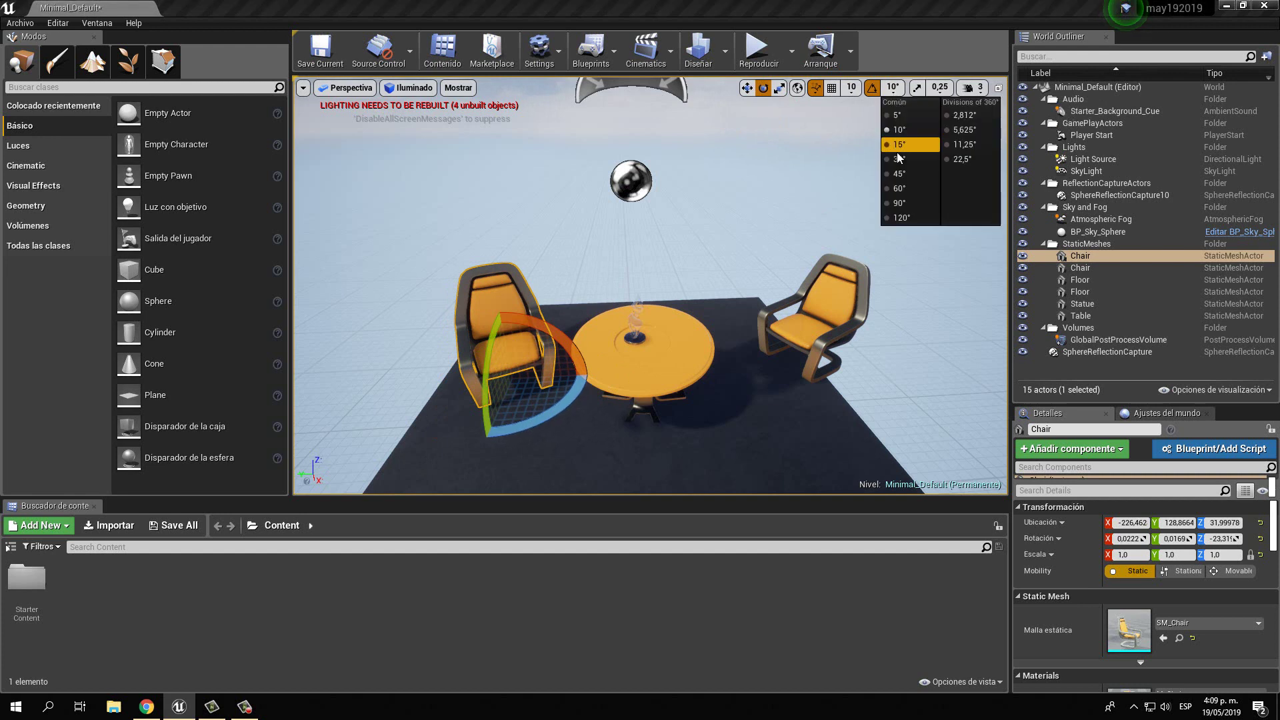
{"action": "left_click", "coordinate": [899, 158]}
{"action": "mouse_move", "coordinate": [510, 432]}
{"action": "left_mouse_down"}
{"action": "mouse_move", "coordinate": [469, 428]}
{"action": "mouse_move", "coordinate": [599, 402]}
{"action": "left_mouse_up"}
Switch rotation snapping to 5°, turn the left chair to about -59.9° Z, then deselect it.
{"action": "left_click", "coordinate": [894, 86]}
{"action": "left_click", "coordinate": [898, 111]}
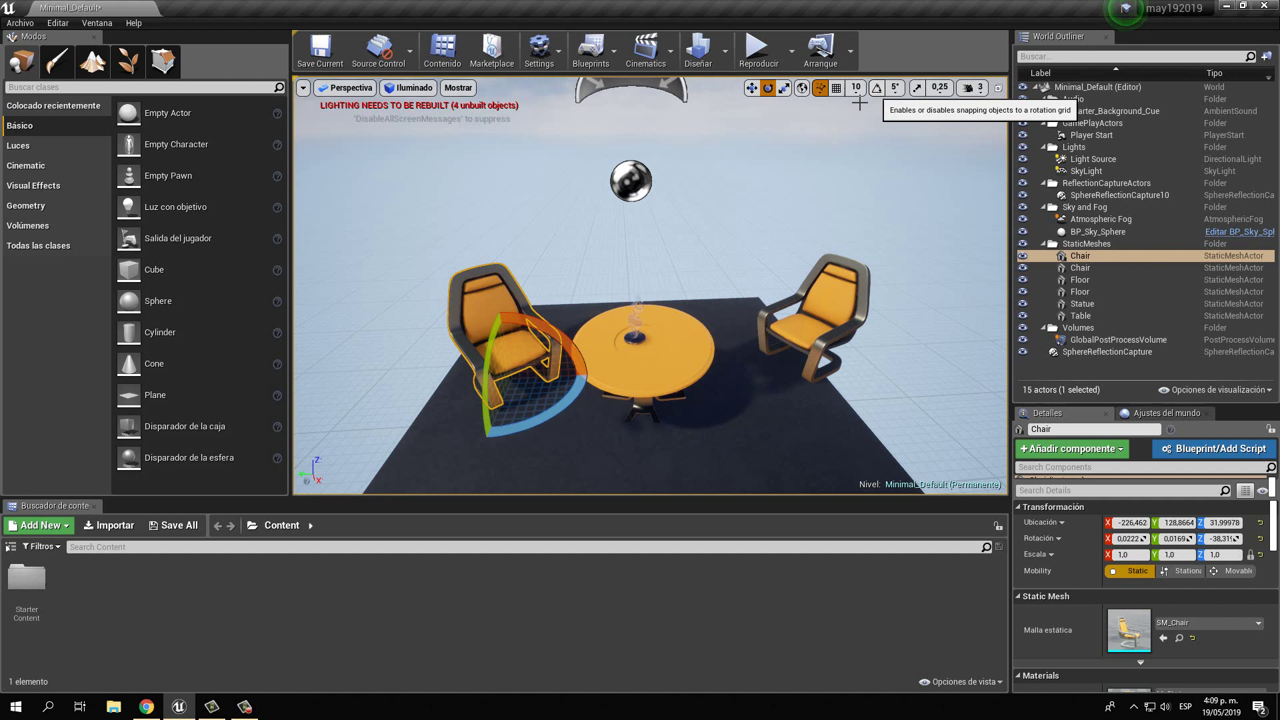
{"action": "mouse_move", "coordinate": [532, 410]}
{"action": "left_mouse_down"}
{"action": "mouse_move", "coordinate": [459, 424]}
{"action": "mouse_move", "coordinate": [657, 384]}
{"action": "left_mouse_up"}
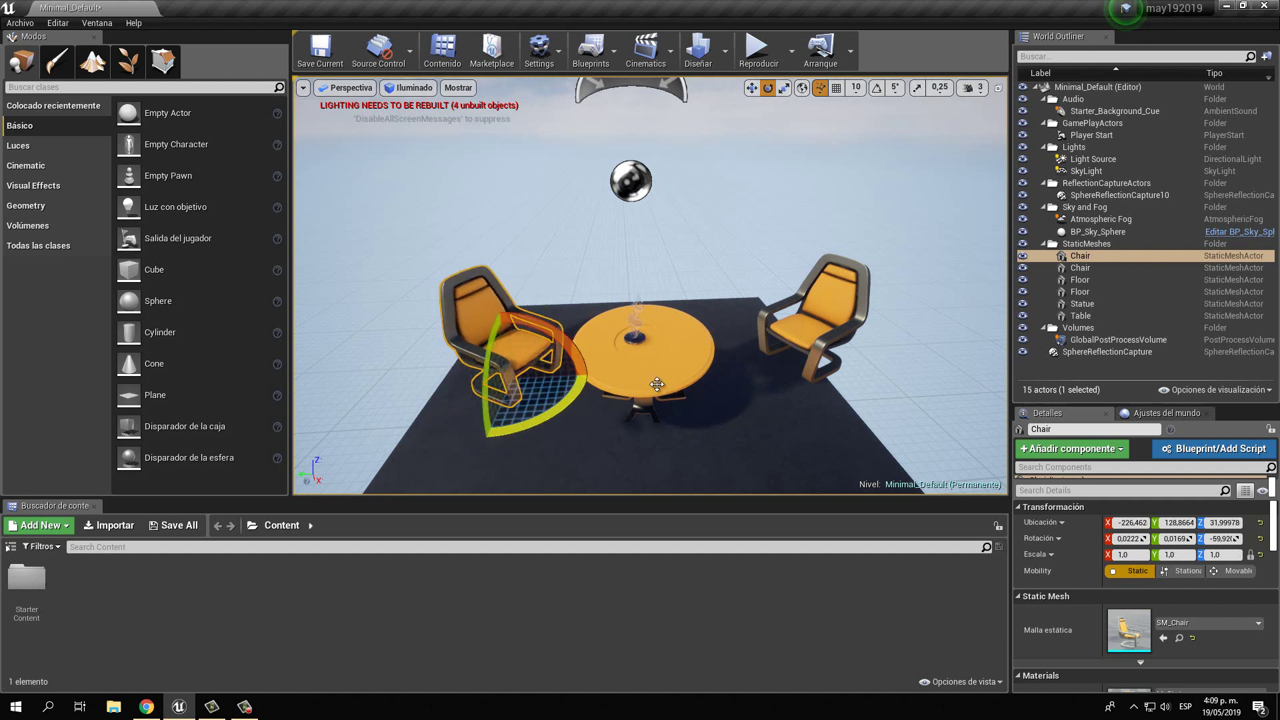
{"action": "left_click", "coordinate": [902, 168]}
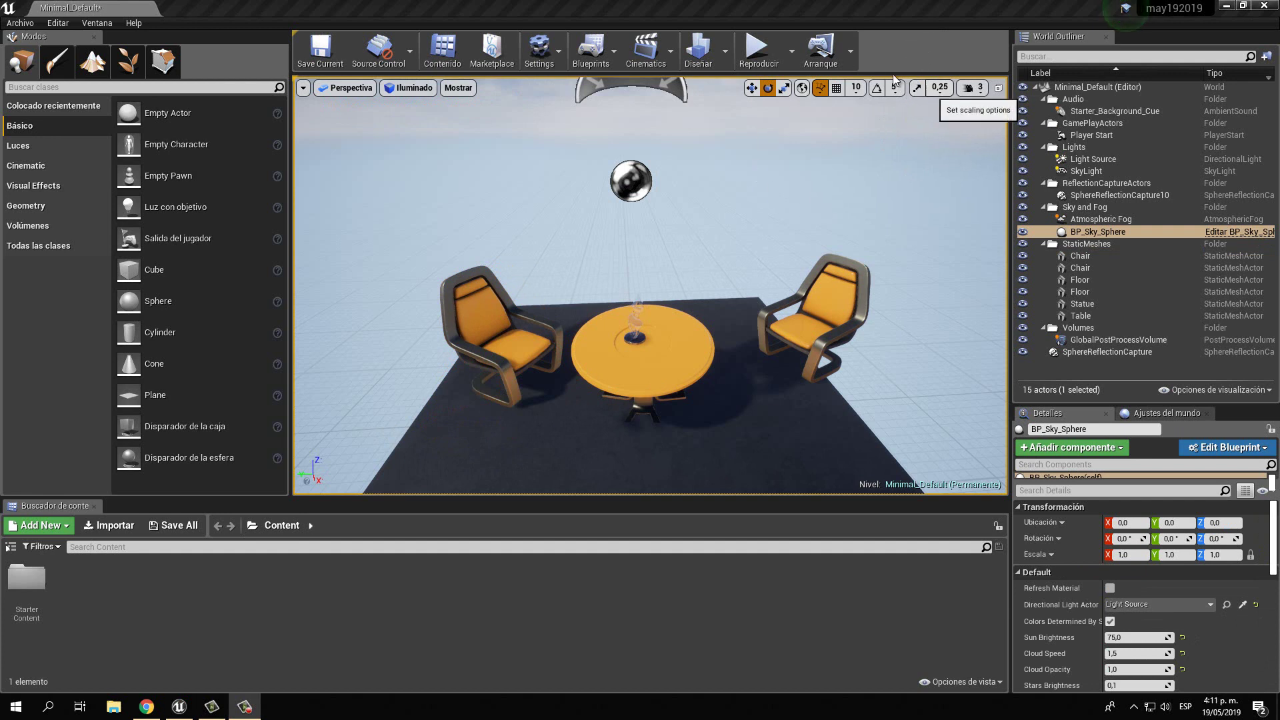
Uniformly scale the left chair with the scale gizmo, trying larger sizes before ending at 1.0.
{"action": "left_click", "coordinate": [516, 314]}
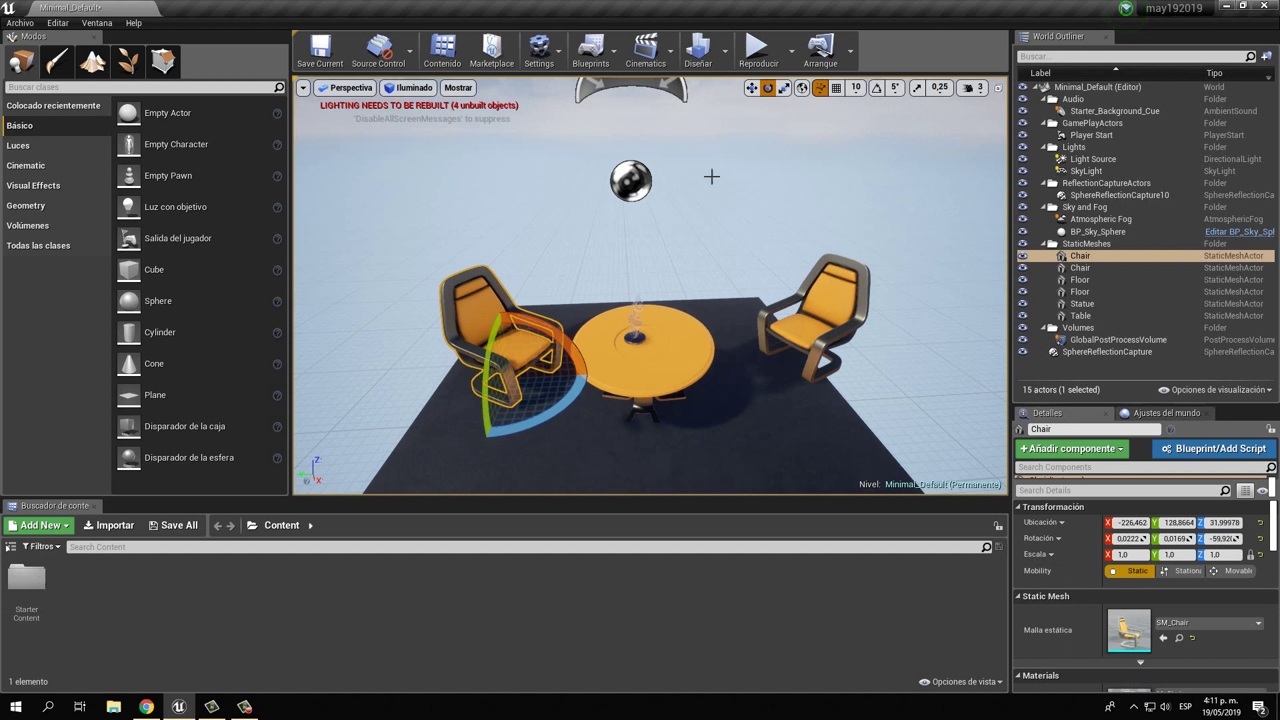
{"action": "left_click", "coordinate": [784, 89]}
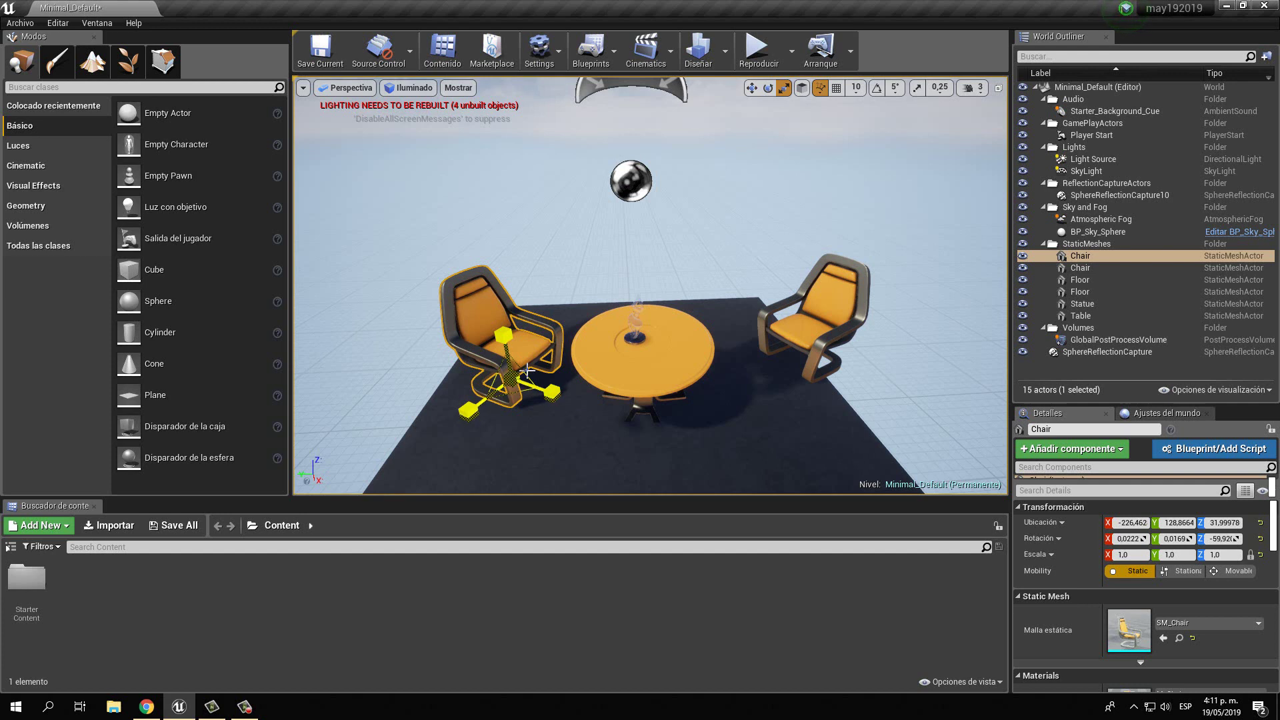
{"action": "mouse_move", "coordinate": [514, 380]}
{"action": "left_mouse_down"}
{"action": "mouse_move", "coordinate": [565, 289]}
{"action": "mouse_move", "coordinate": [590, 279]}
{"action": "left_mouse_up"}
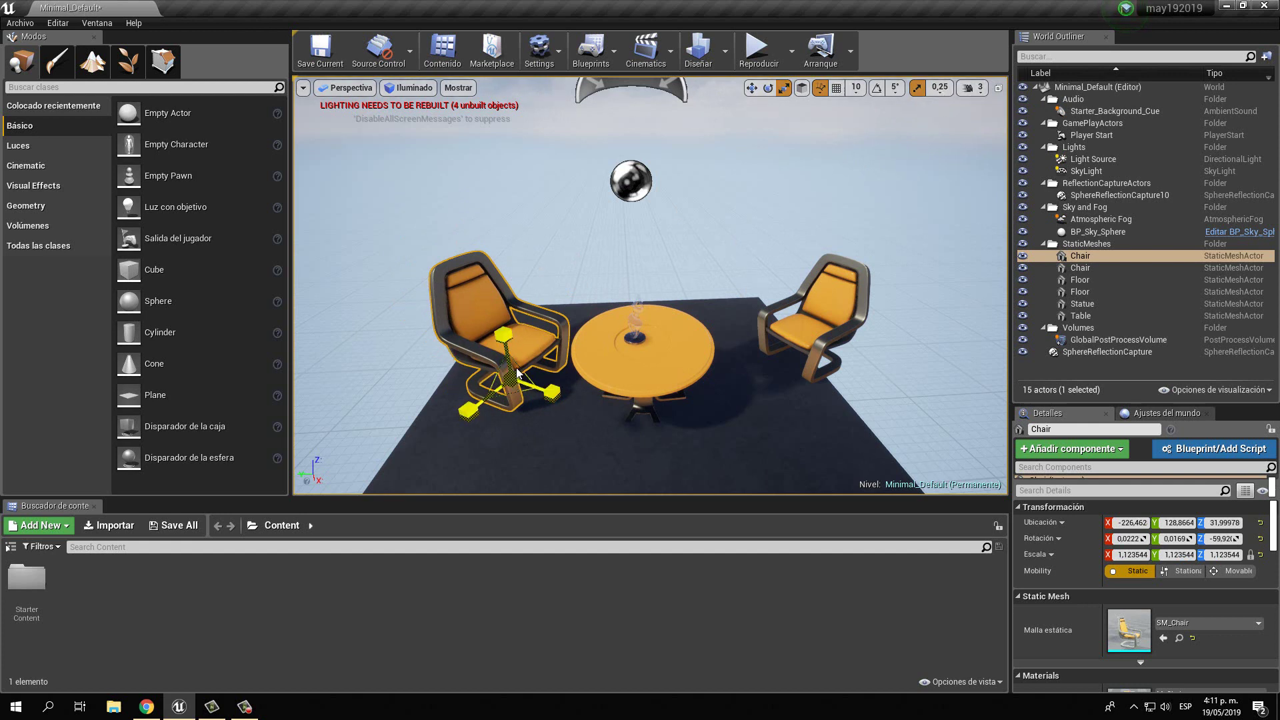
{"action": "left_click_drag", "start_coordinate": [517, 372], "coordinate": [526, 368]}
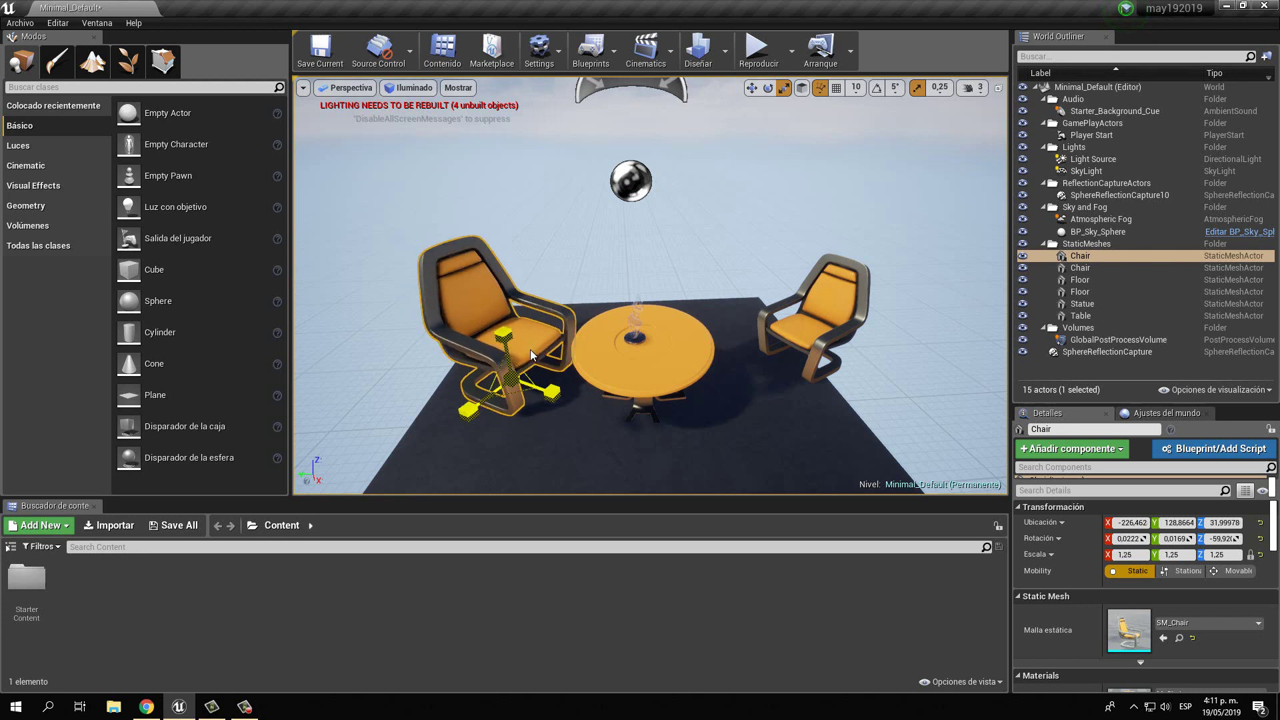
Set scale snapping to 0.5 and scale the left chair up to 1.5.
{"action": "left_click", "coordinate": [940, 88]}
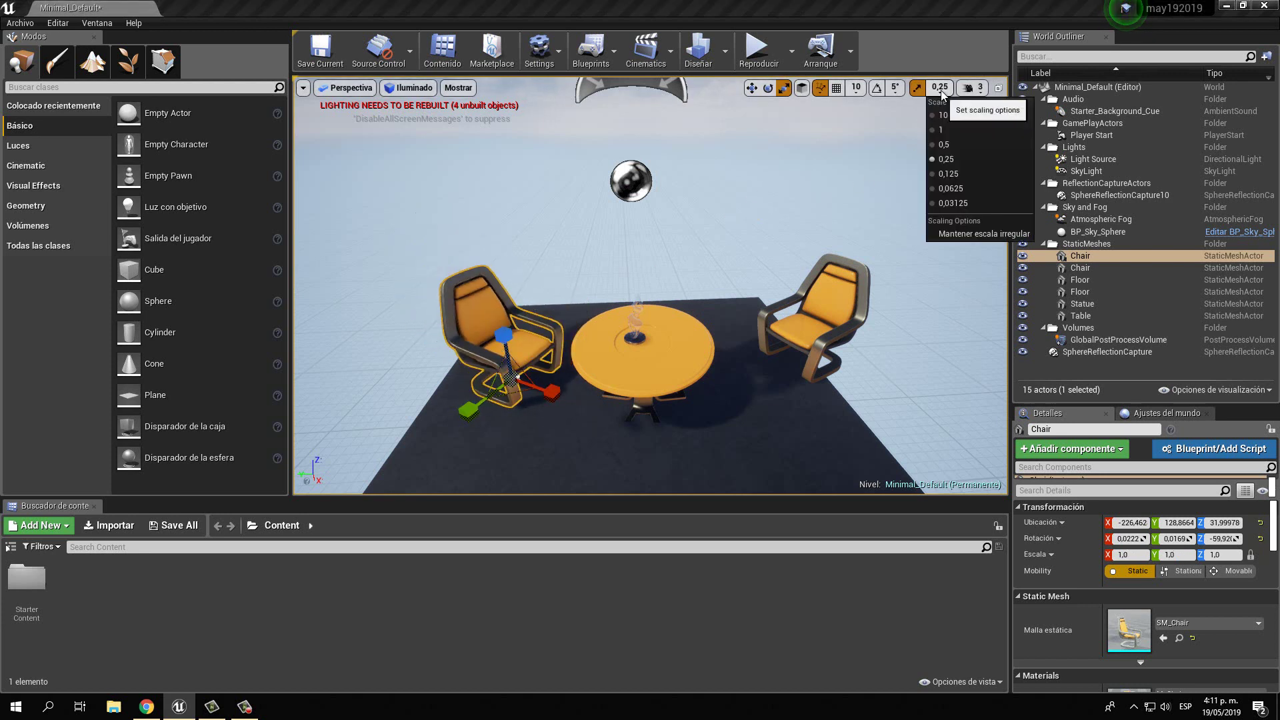
{"action": "left_click", "coordinate": [949, 145]}
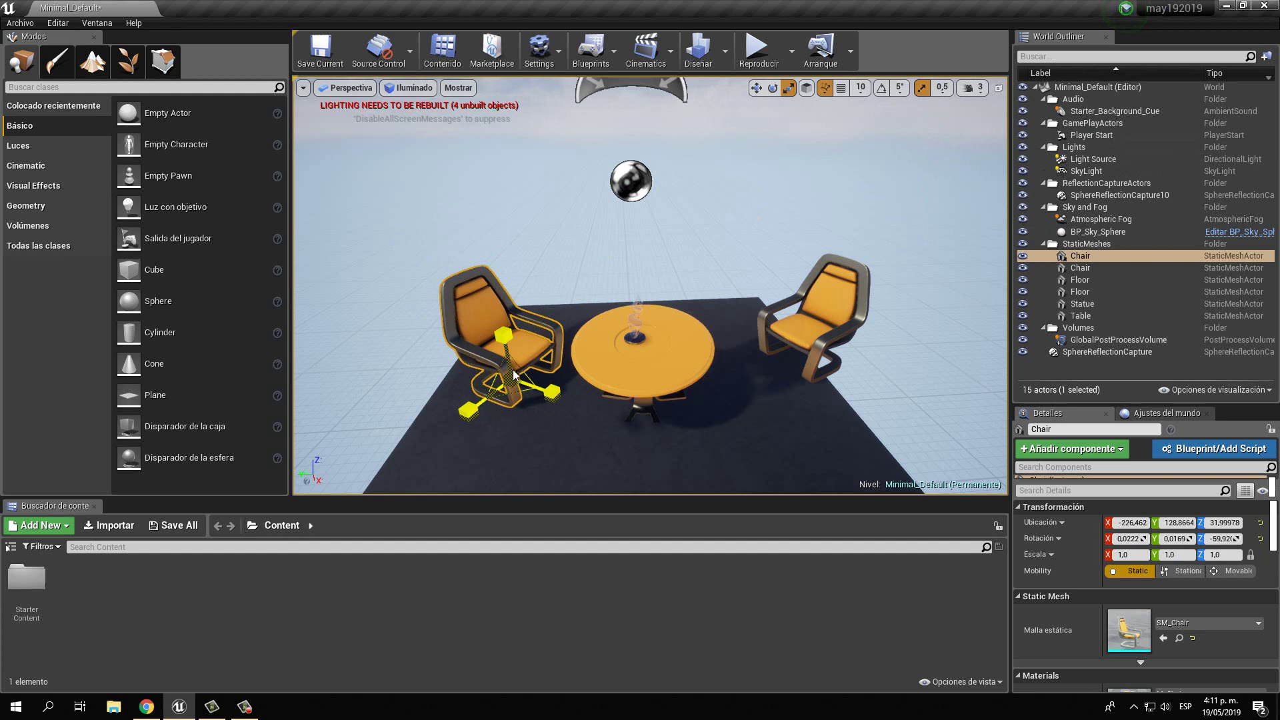
{"action": "mouse_move", "coordinate": [513, 375]}
{"action": "left_mouse_down"}
{"action": "mouse_move", "coordinate": [551, 265]}
{"action": "mouse_move", "coordinate": [543, 376]}
{"action": "mouse_move", "coordinate": [545, 337]}
{"action": "left_mouse_up"}
Disable scale snapping and freely resize the left chair to about 1.03.
{"action": "left_click", "coordinate": [924, 90]}
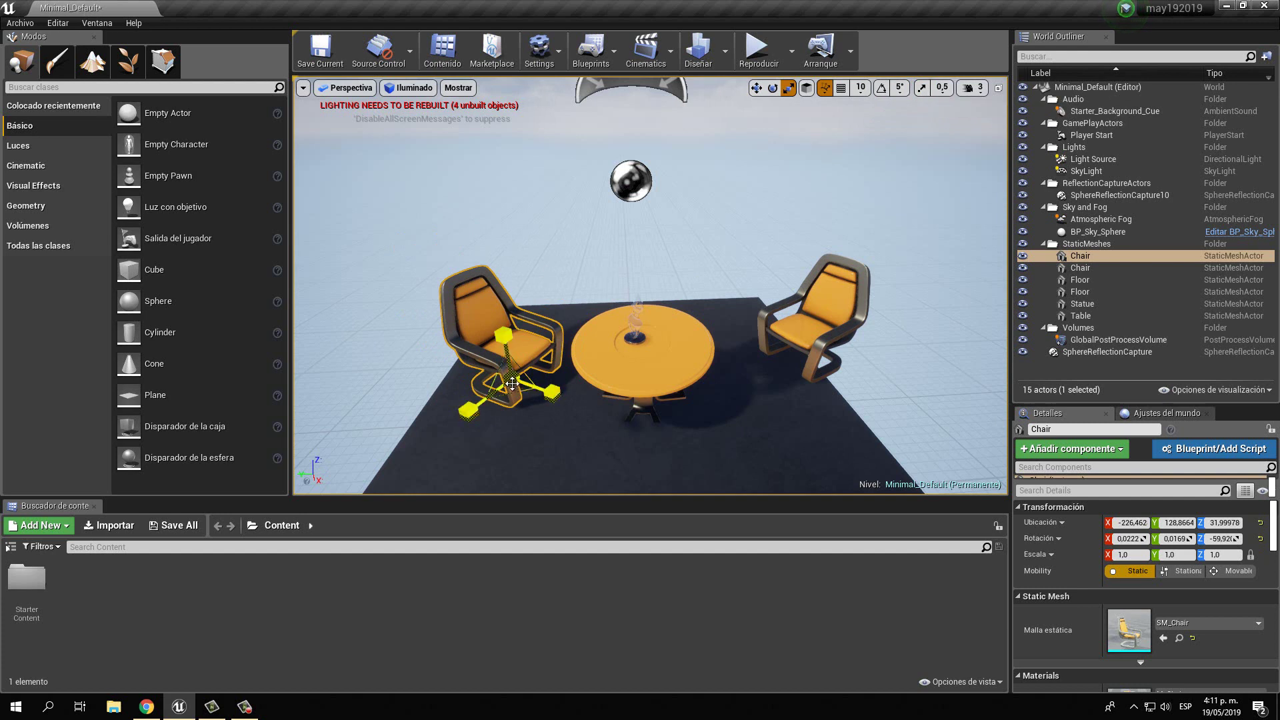
{"action": "mouse_move", "coordinate": [514, 381]}
{"action": "left_mouse_down"}
{"action": "mouse_move", "coordinate": [564, 279]}
{"action": "mouse_move", "coordinate": [573, 308]}
{"action": "left_mouse_up"}
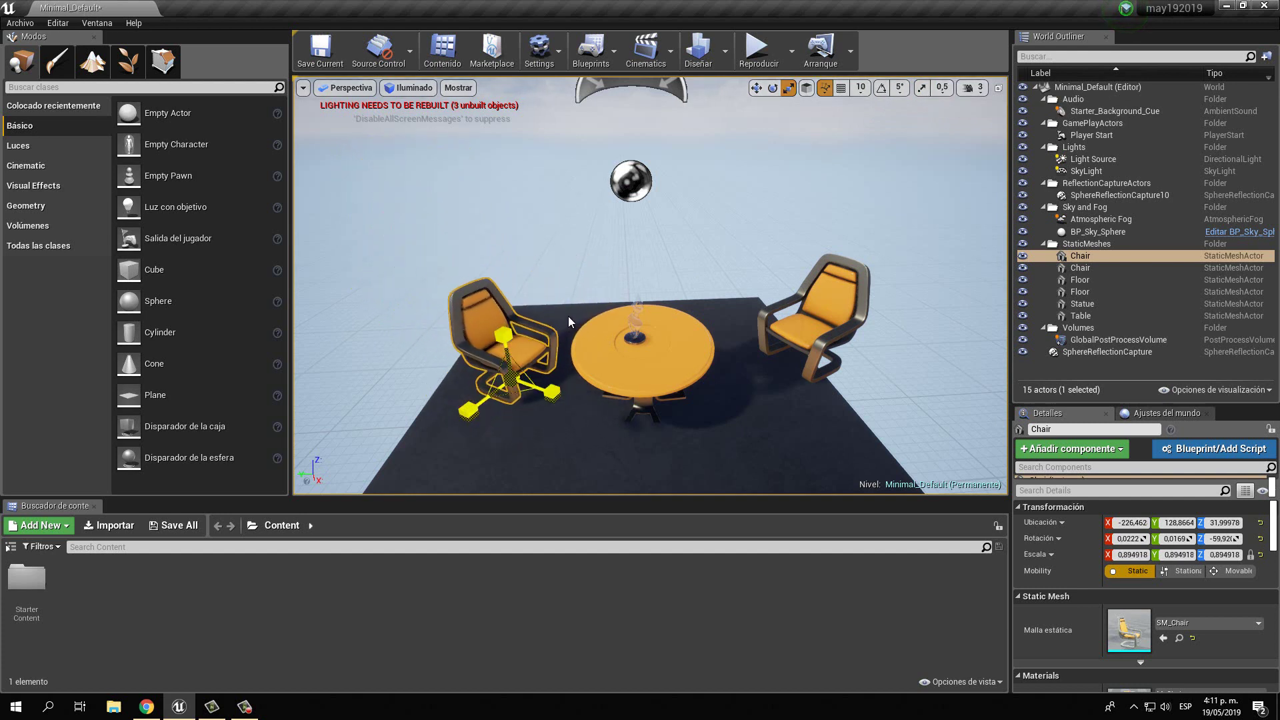
{"action": "left_click_drag", "start_coordinate": [572, 306], "coordinate": [506, 366]}
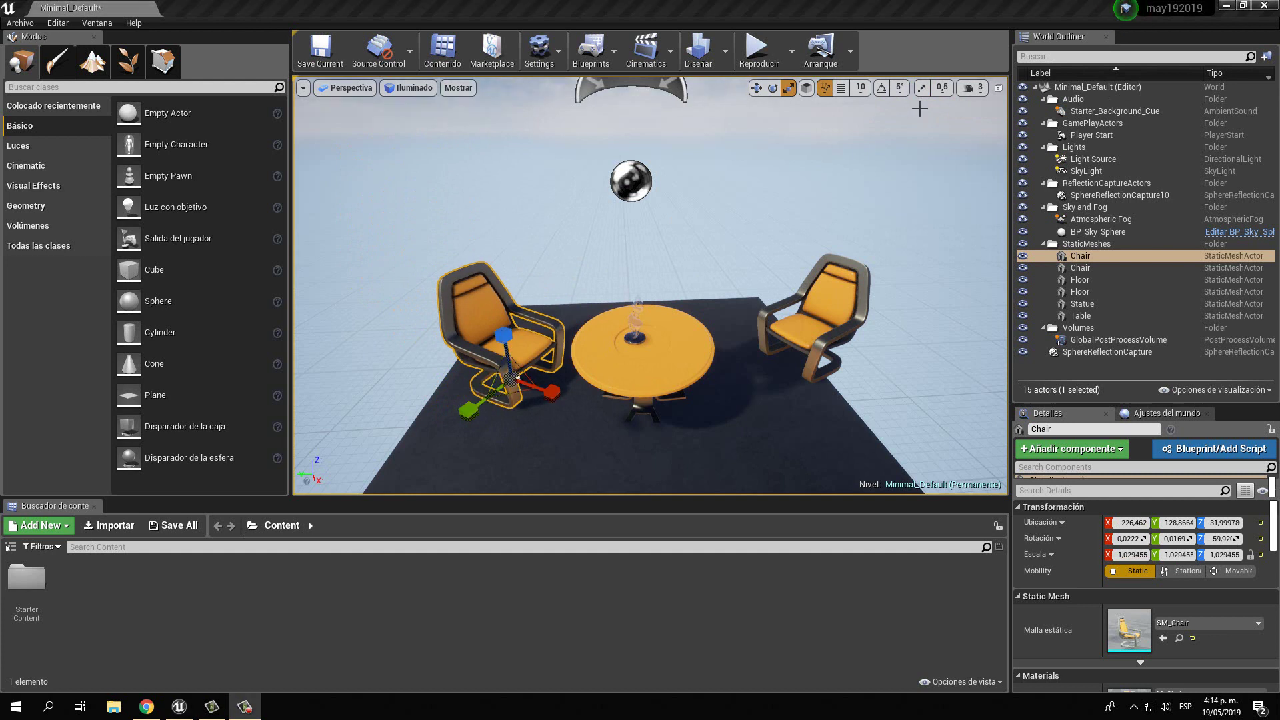
Check the camera speed settings and fly the viewport camera through the scene.
{"action": "left_click", "coordinate": [970, 90]}
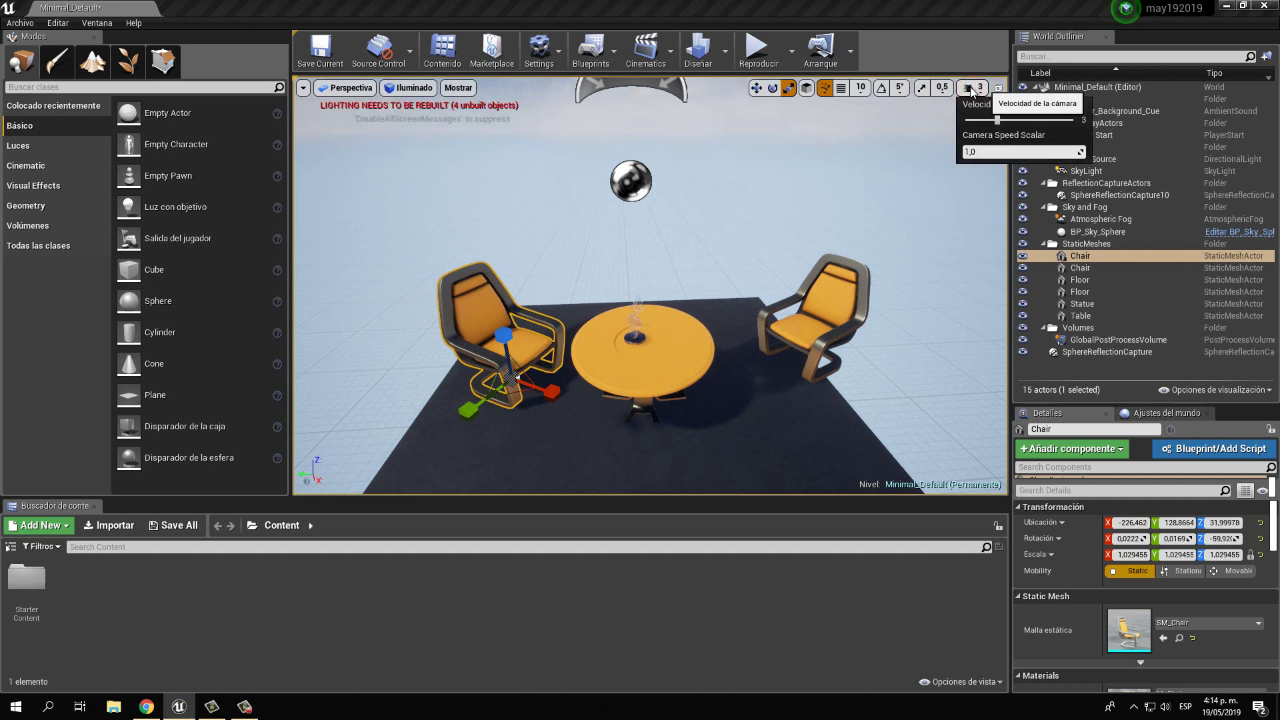
{"action": "left_click", "coordinate": [870, 205]}
{"action": "mouse_move", "coordinate": [765, 240]}
{"action": "left_mouse_down"}
{"action": "mouse_move", "coordinate": [754, 250]}
{"action": "mouse_move", "coordinate": [780, 239]}
{"action": "mouse_move", "coordinate": [758, 252]}
{"action": "mouse_move", "coordinate": [774, 228]}
{"action": "mouse_move", "coordinate": [784, 293]}
{"action": "mouse_move", "coordinate": [783, 267]}
{"action": "left_mouse_up"}
Raise the camera speed to 6, fly far back, then return toward the table.
{"action": "left_click", "coordinate": [974, 88]}
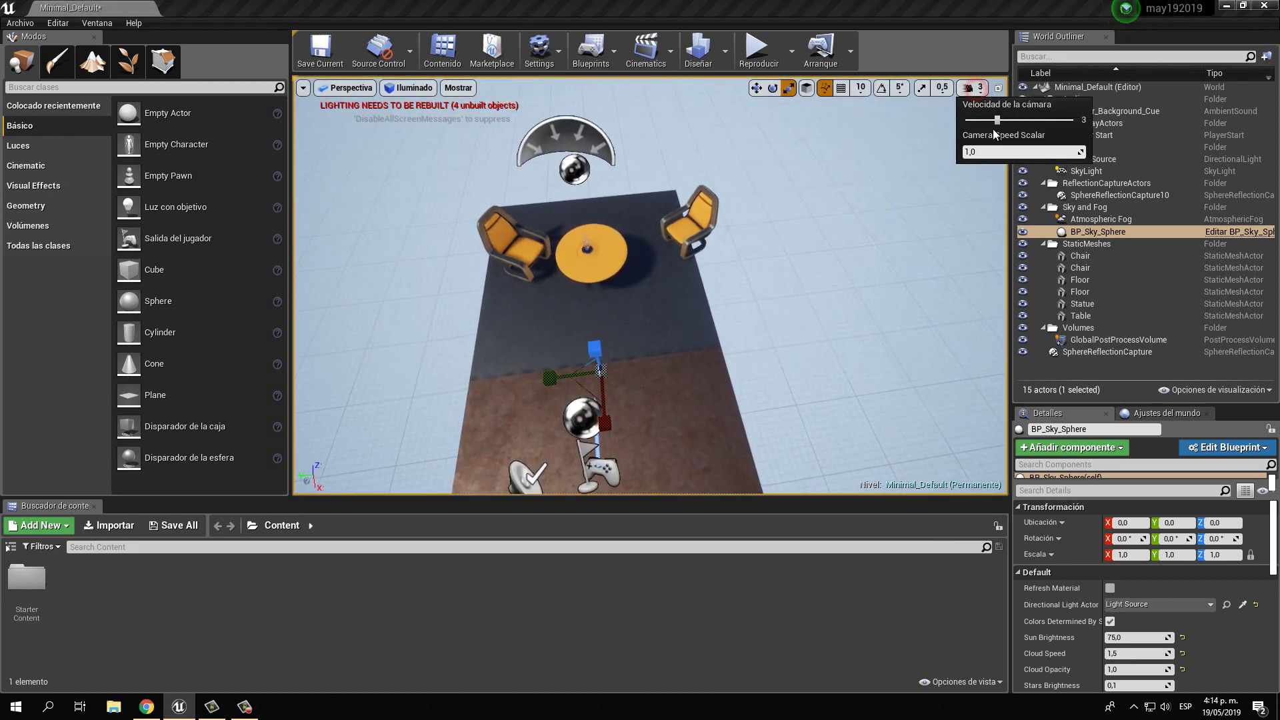
{"action": "left_click_drag", "start_coordinate": [997, 119], "coordinate": [1047, 121]}
{"action": "mouse_move", "coordinate": [709, 269]}
{"action": "left_mouse_down"}
{"action": "mouse_move", "coordinate": [695, 260]}
{"action": "mouse_move", "coordinate": [719, 209]}
{"action": "left_mouse_up"}
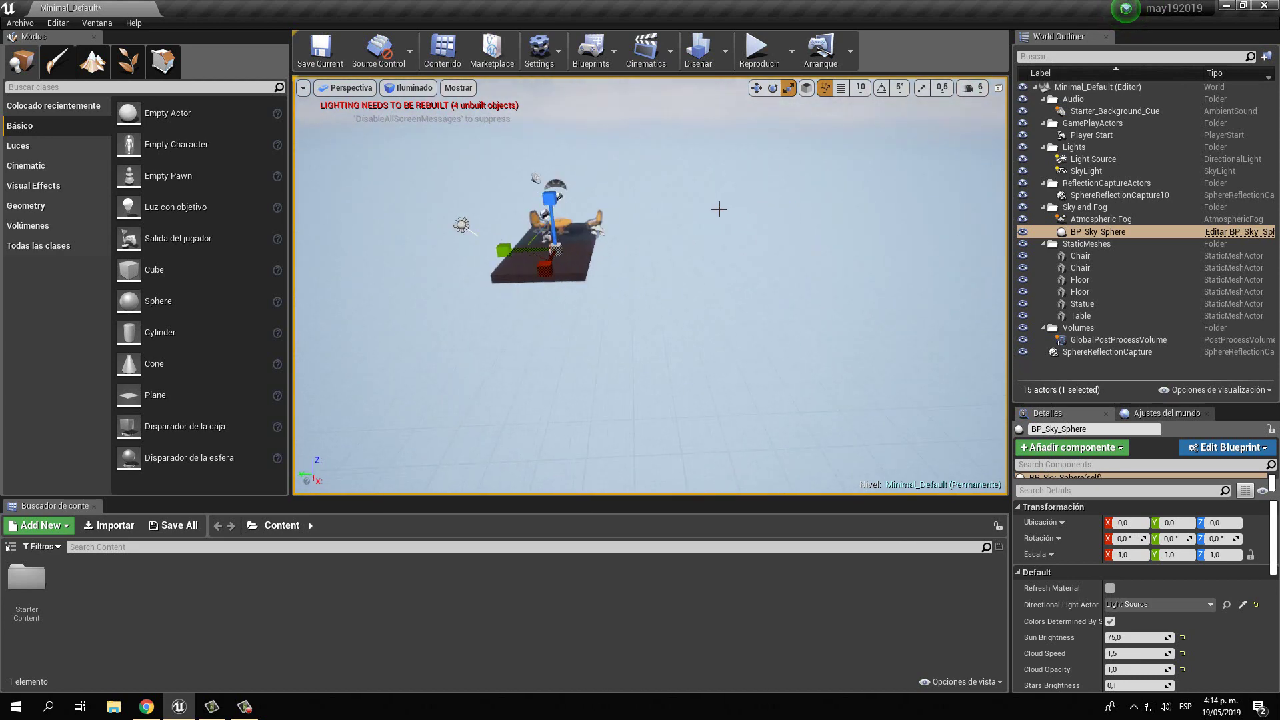
{"action": "left_click_drag", "start_coordinate": [719, 209], "coordinate": [720, 205]}
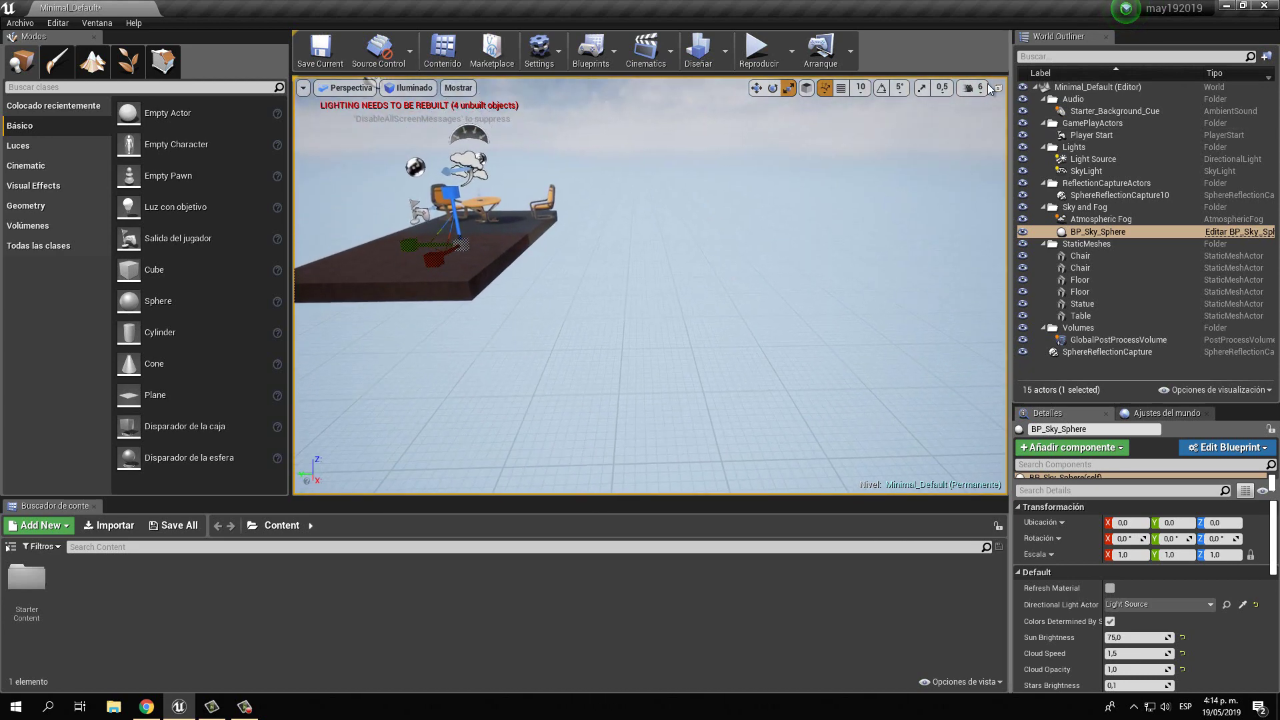
Lower the camera speed to its minimum and fly forward toward the table.
{"action": "left_click", "coordinate": [973, 87]}
{"action": "left_click_drag", "start_coordinate": [972, 126], "coordinate": [980, 125]}
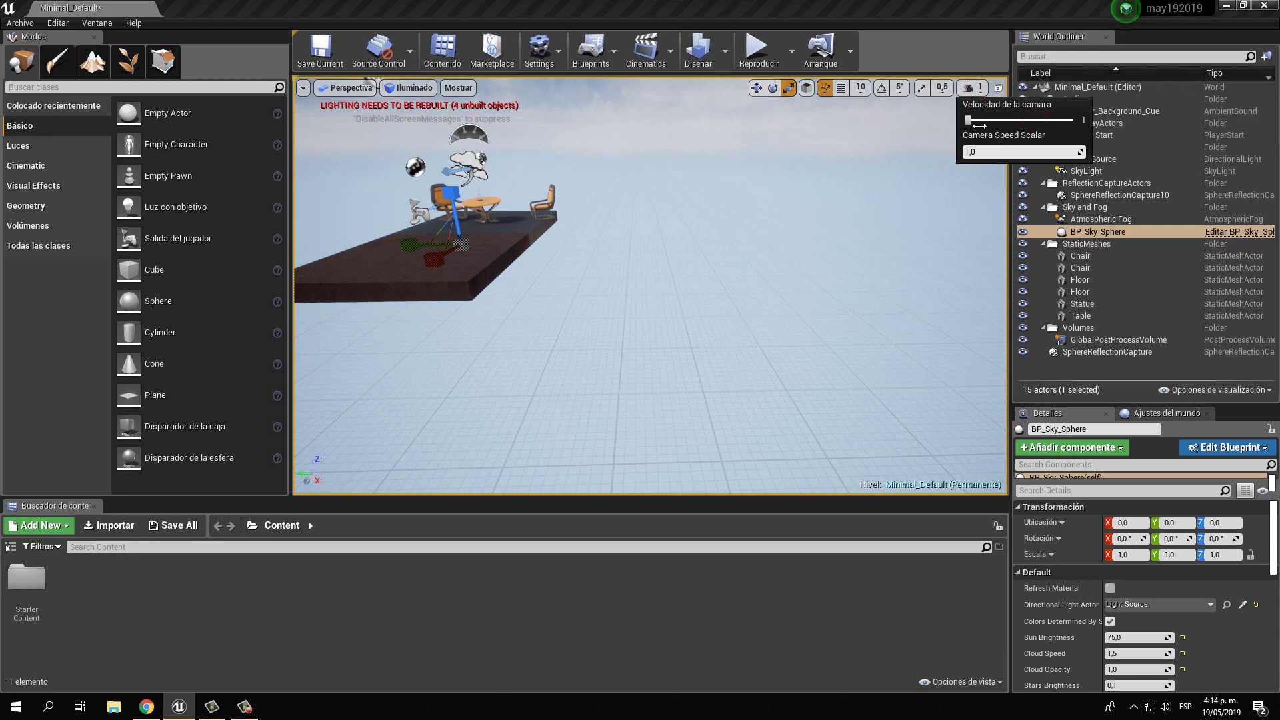
{"action": "left_click_drag", "start_coordinate": [700, 209], "coordinate": [724, 218]}
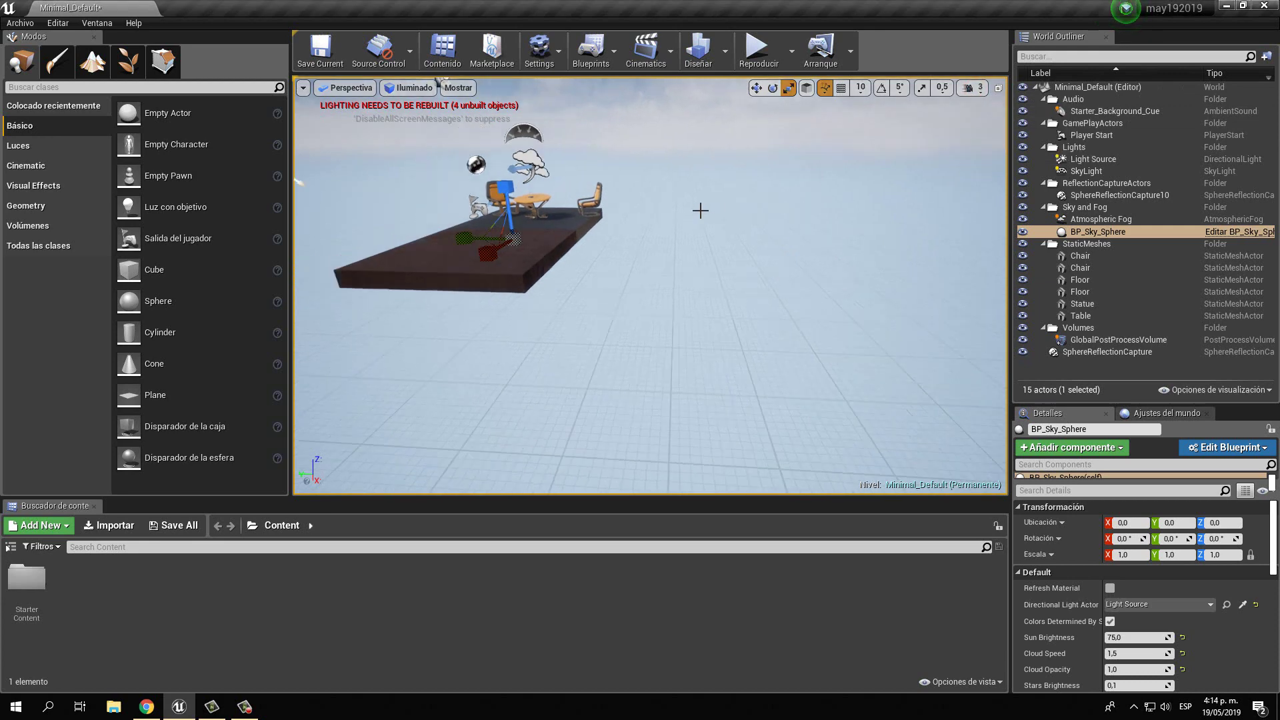